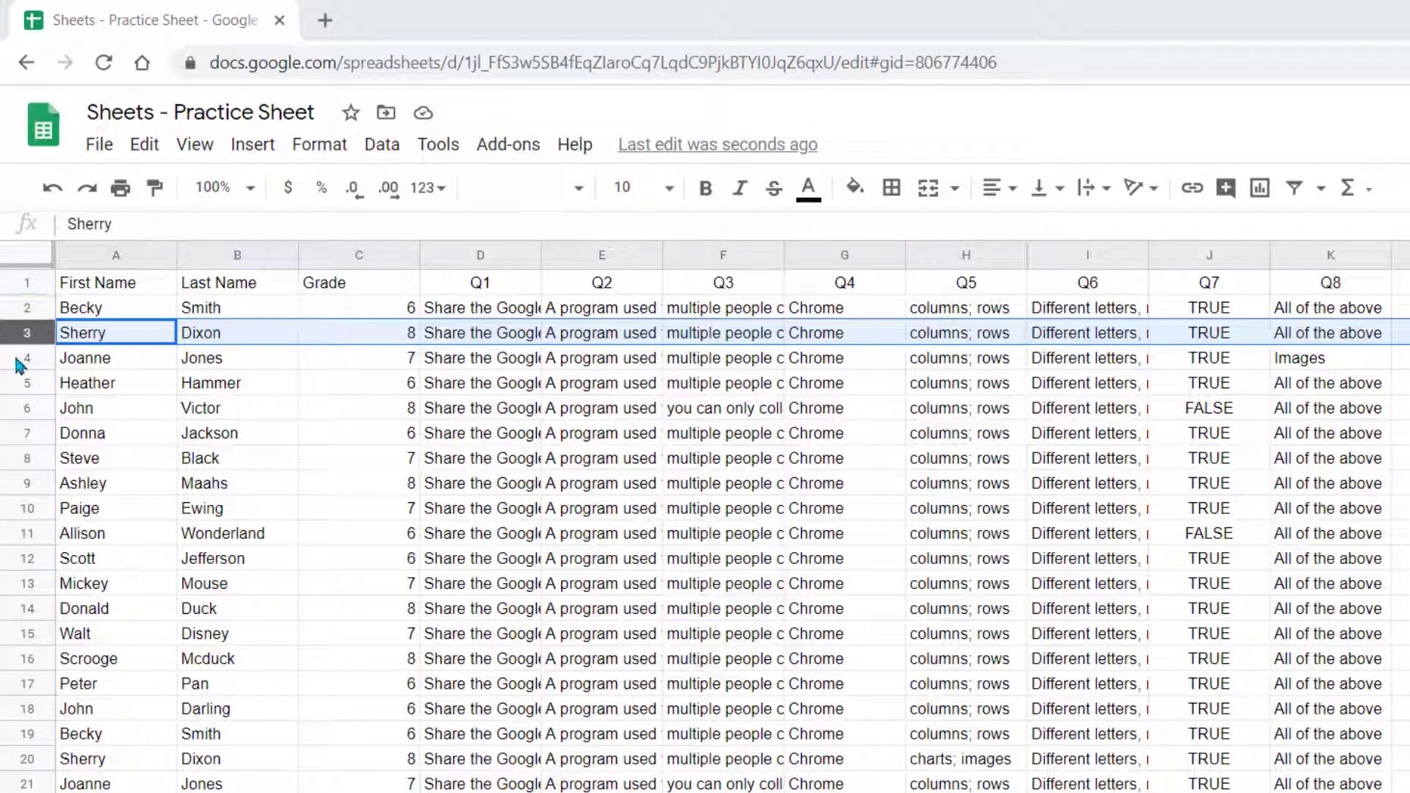
- Insert one blank row above Sherry's row, between Becky and Sherry
click(250, 154)
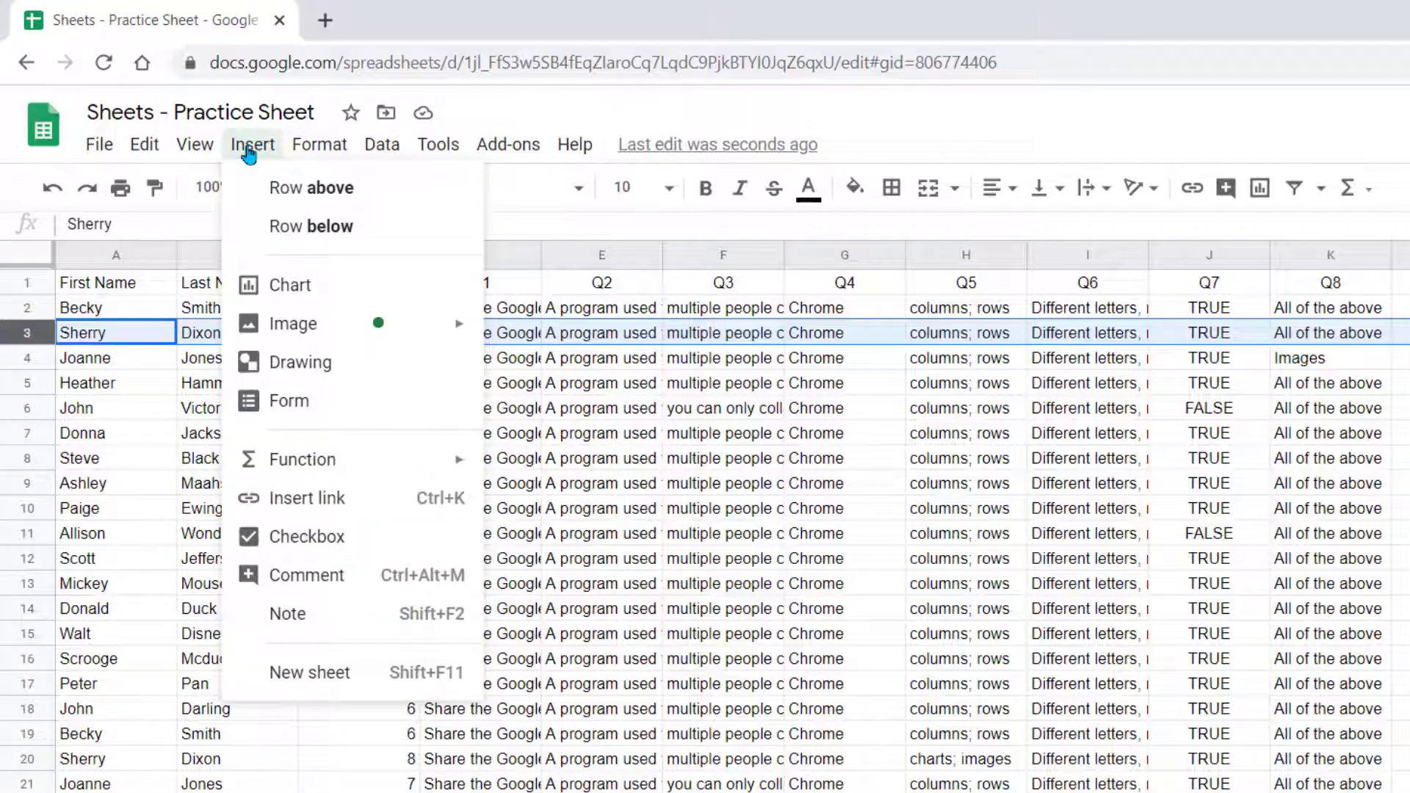
drag(81, 458, 58, 434)
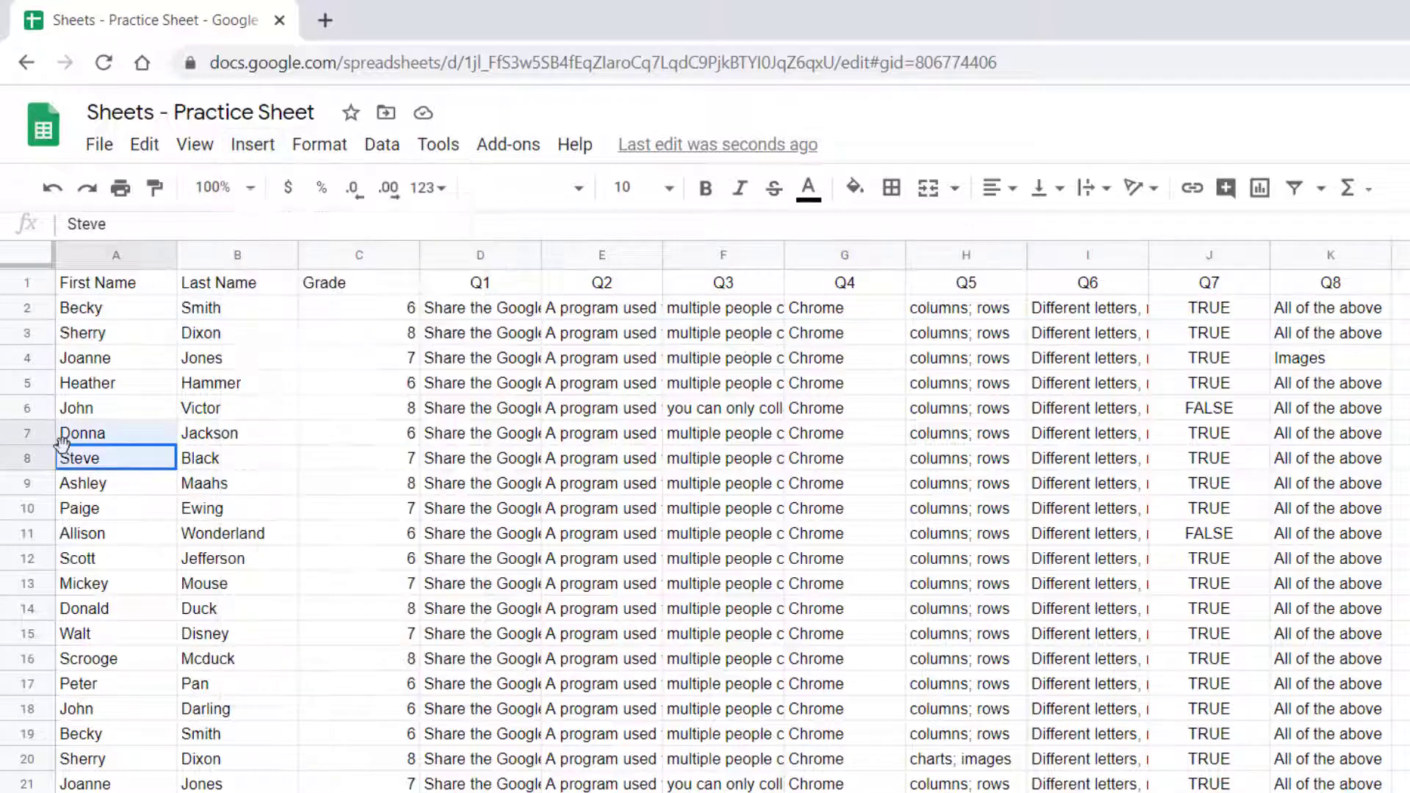
right_click(44, 330)
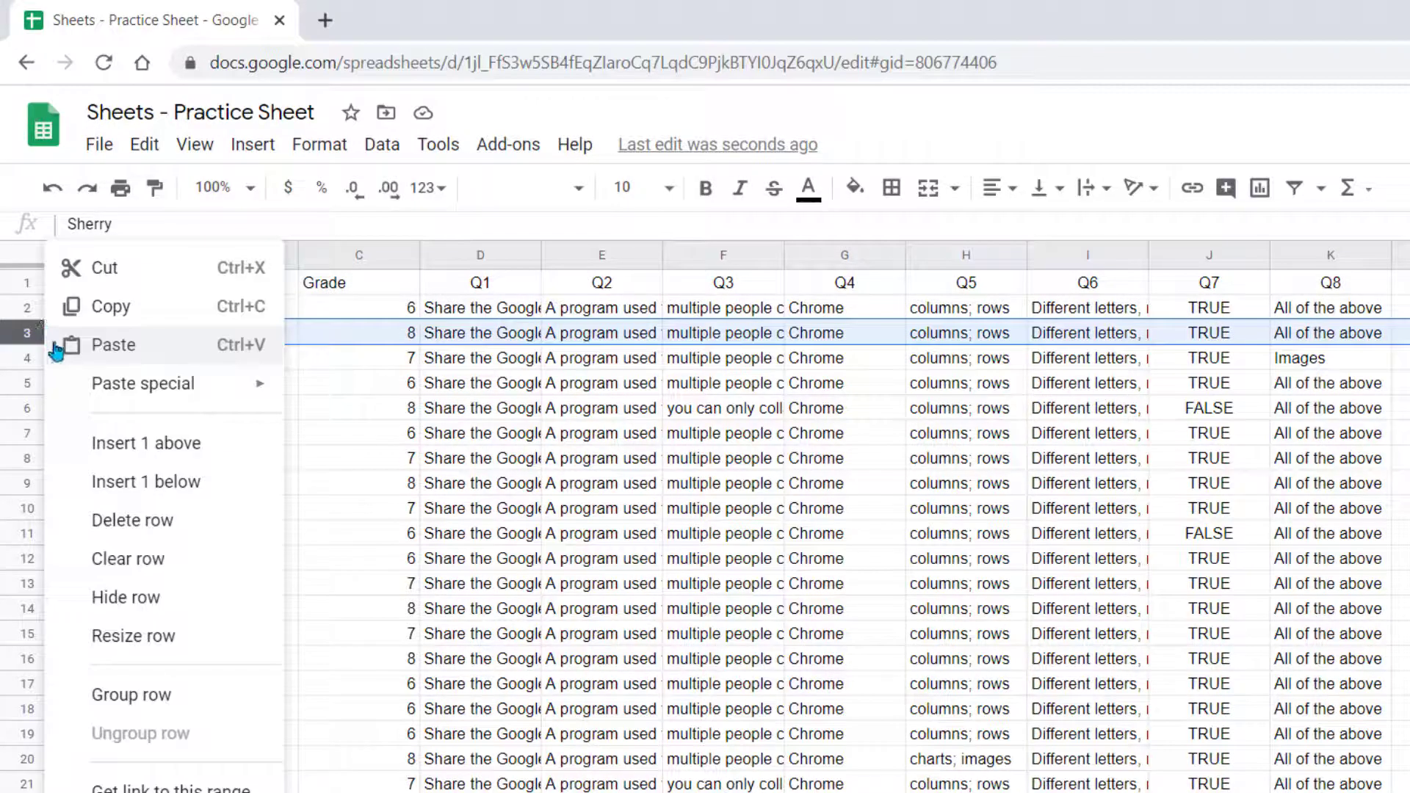
click(105, 446)
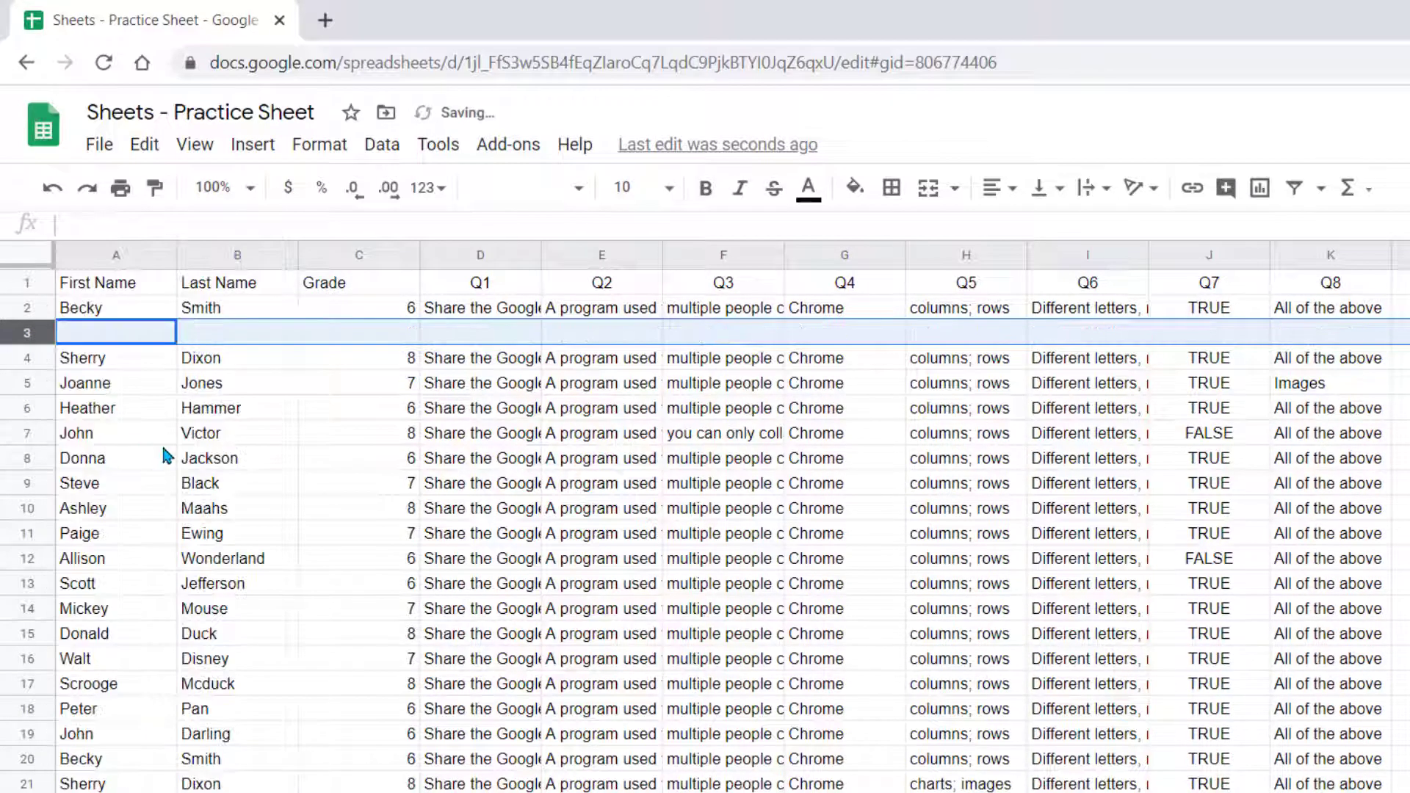
click(167, 457)
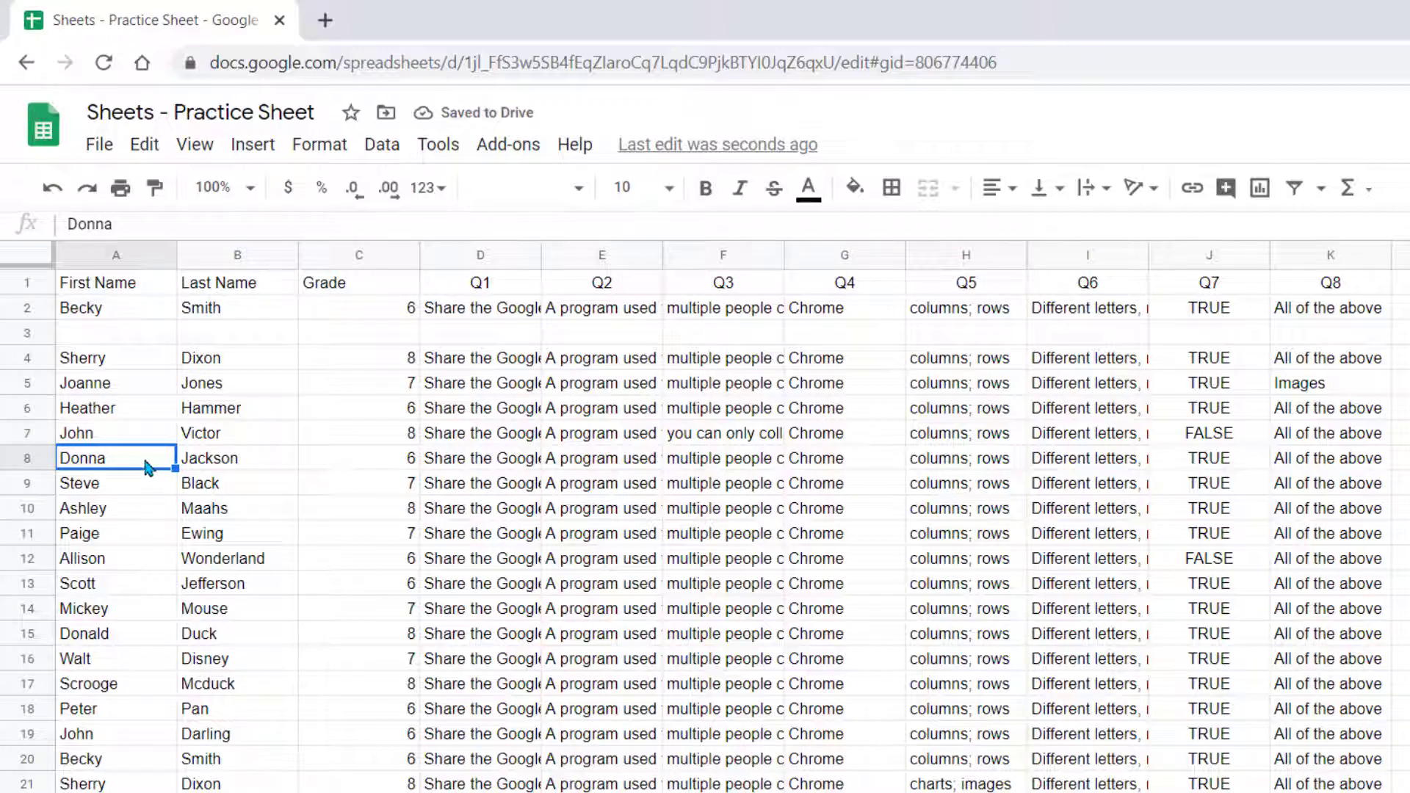
- Insert seven blank rows above Joanne's row, filling rows 5 through 11
drag(38, 385, 34, 523)
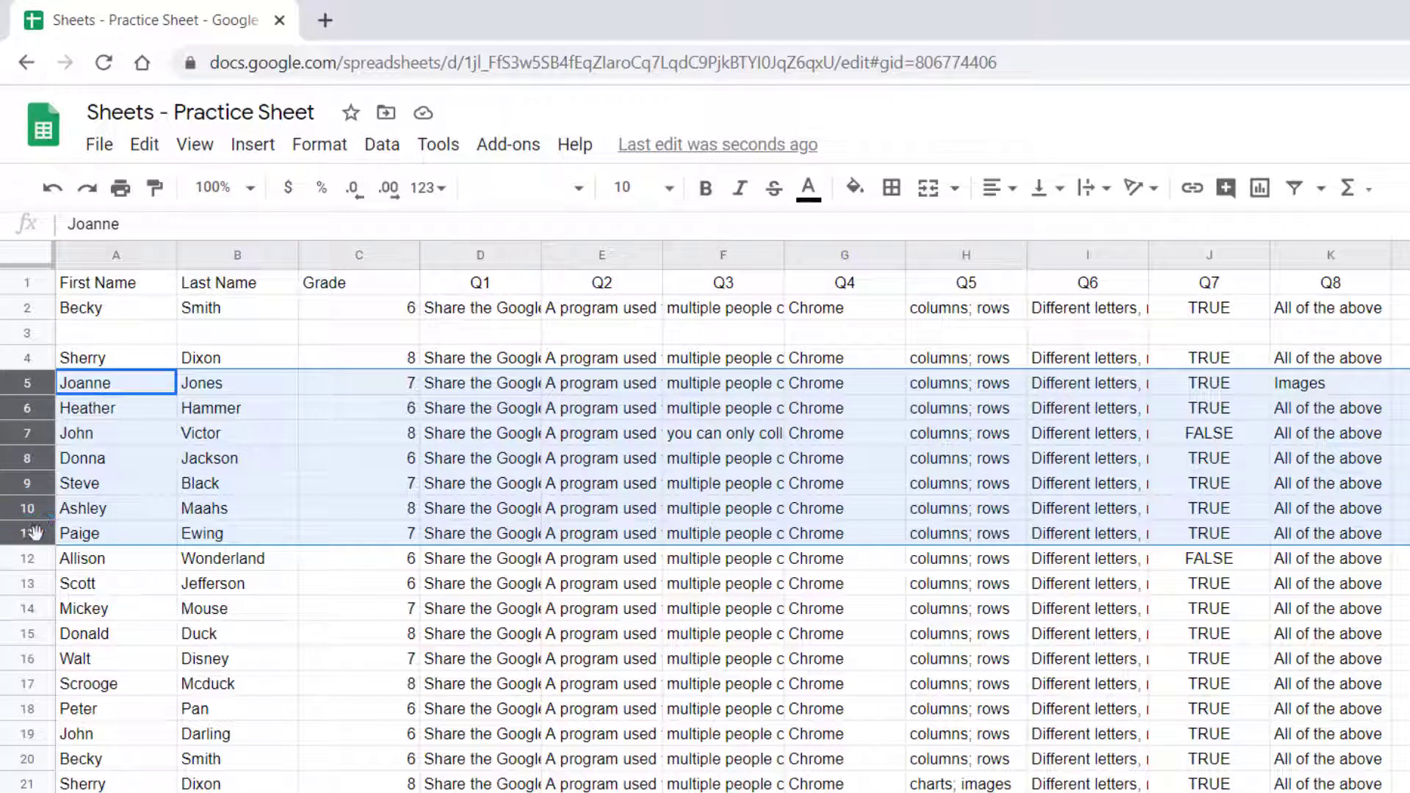
right_click(38, 539)
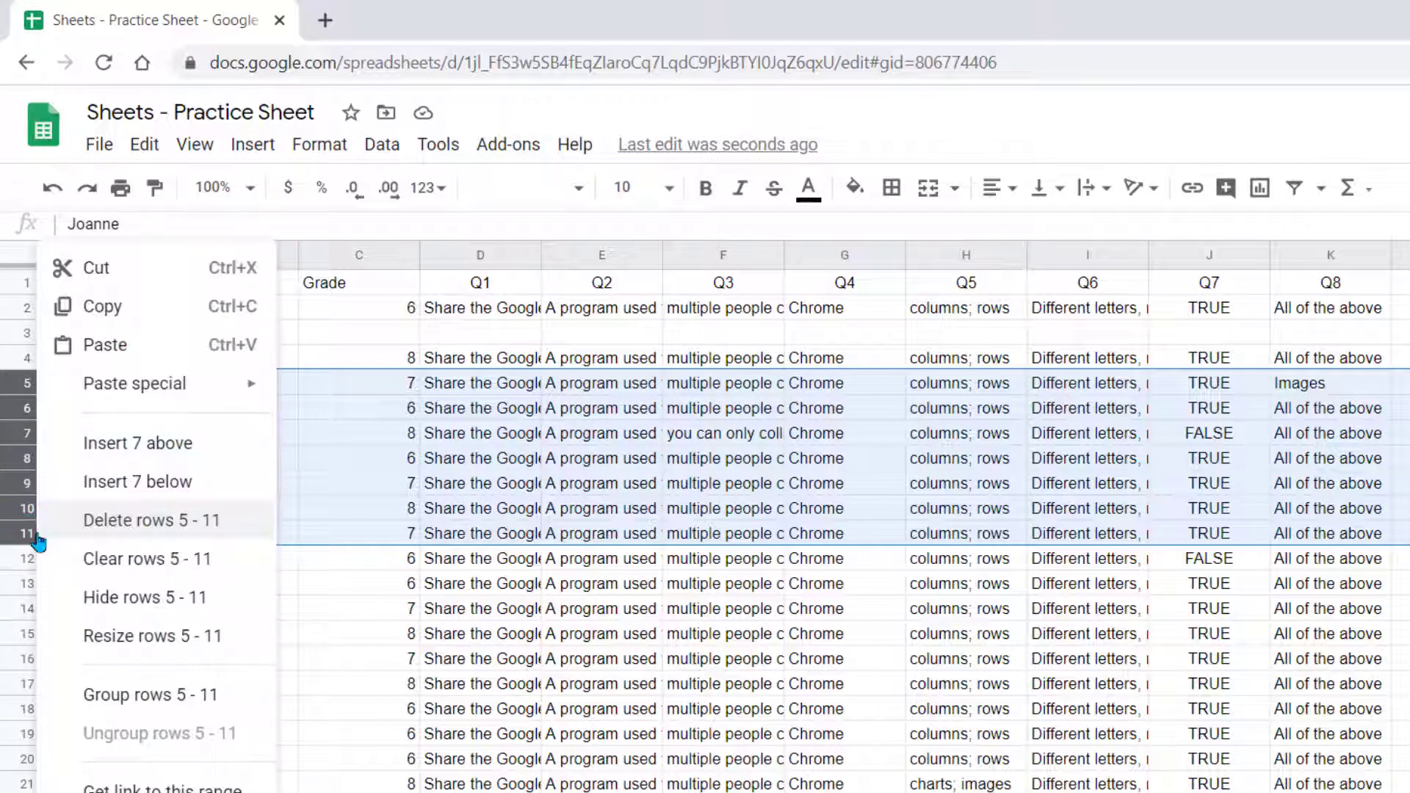
click(66, 444)
click(635, 461)
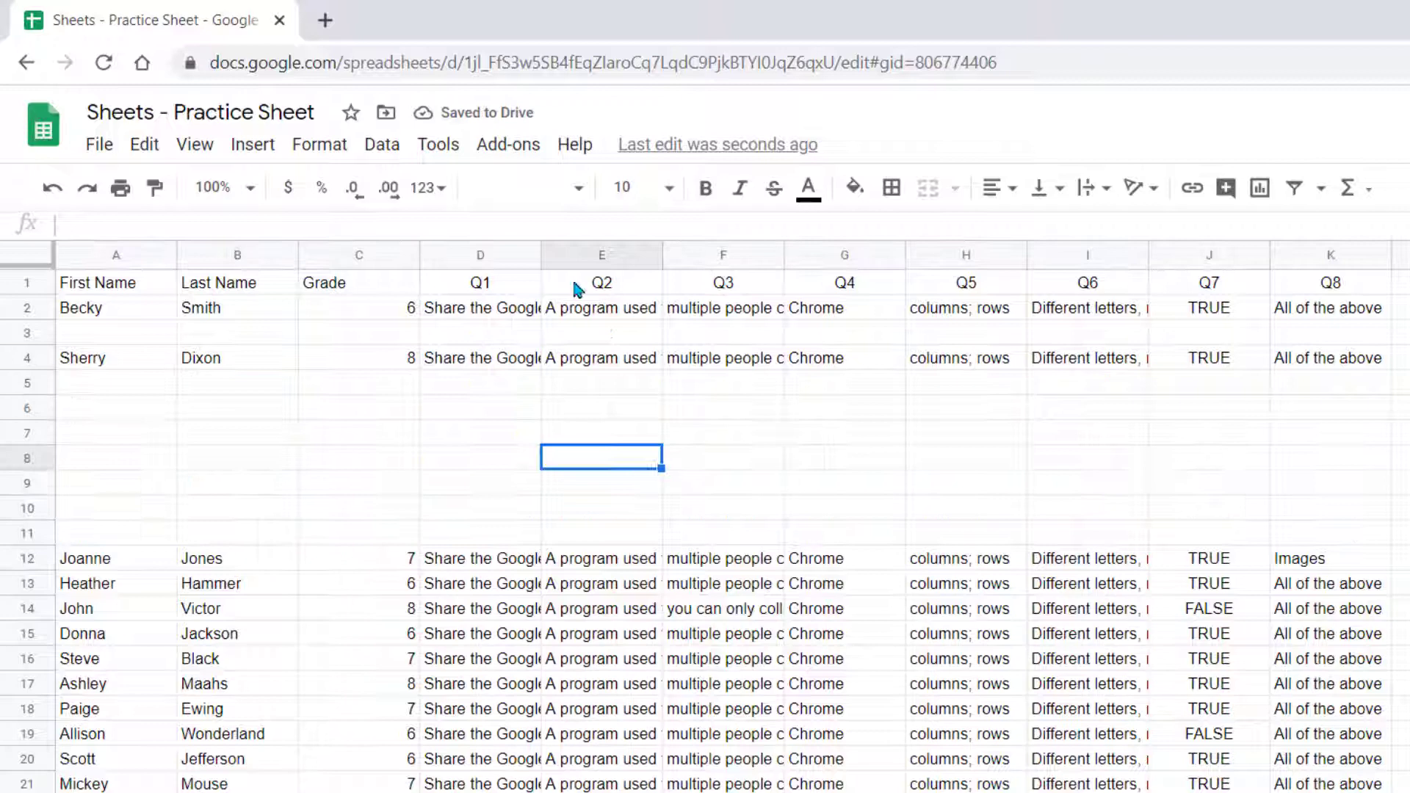
drag(481, 255, 584, 251)
right_click(584, 253)
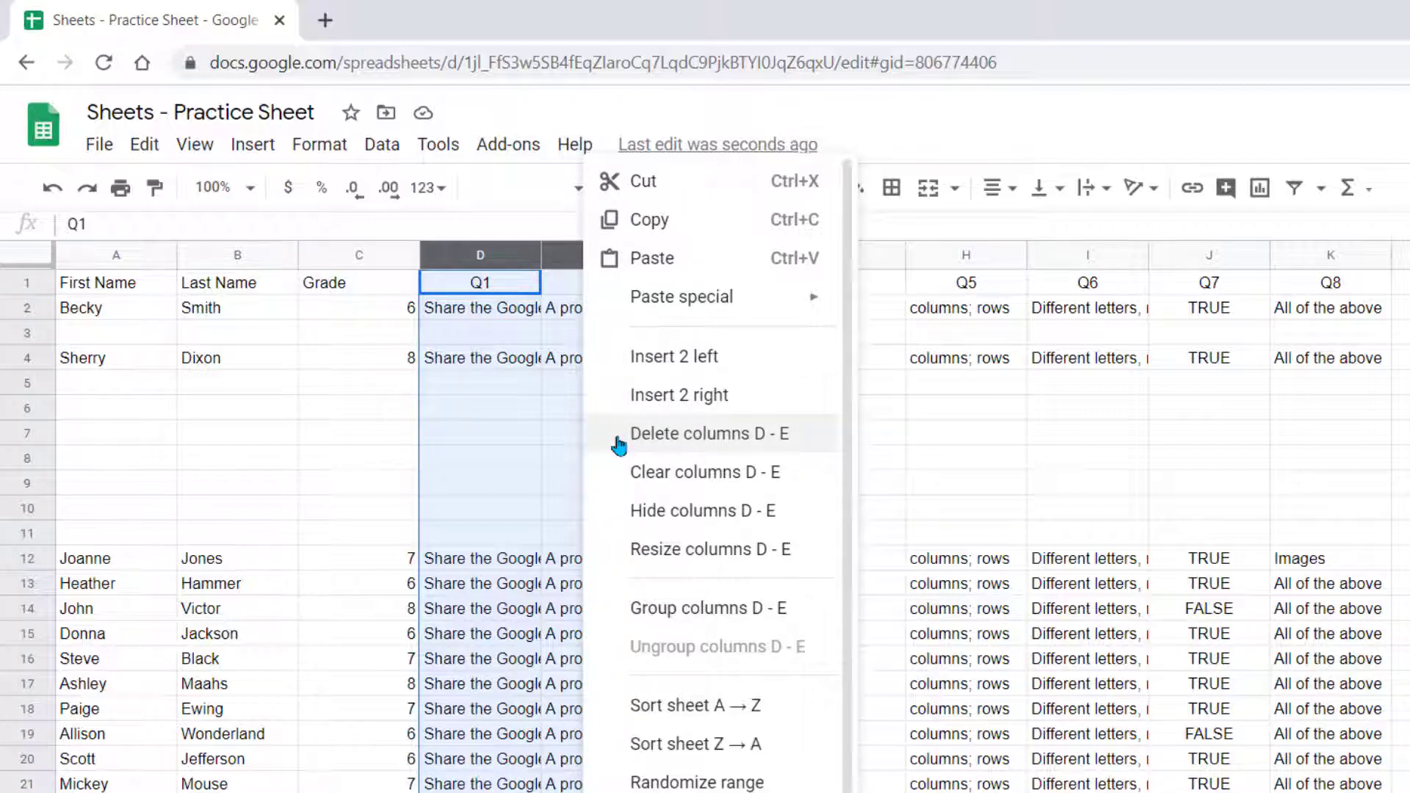
click(639, 476)
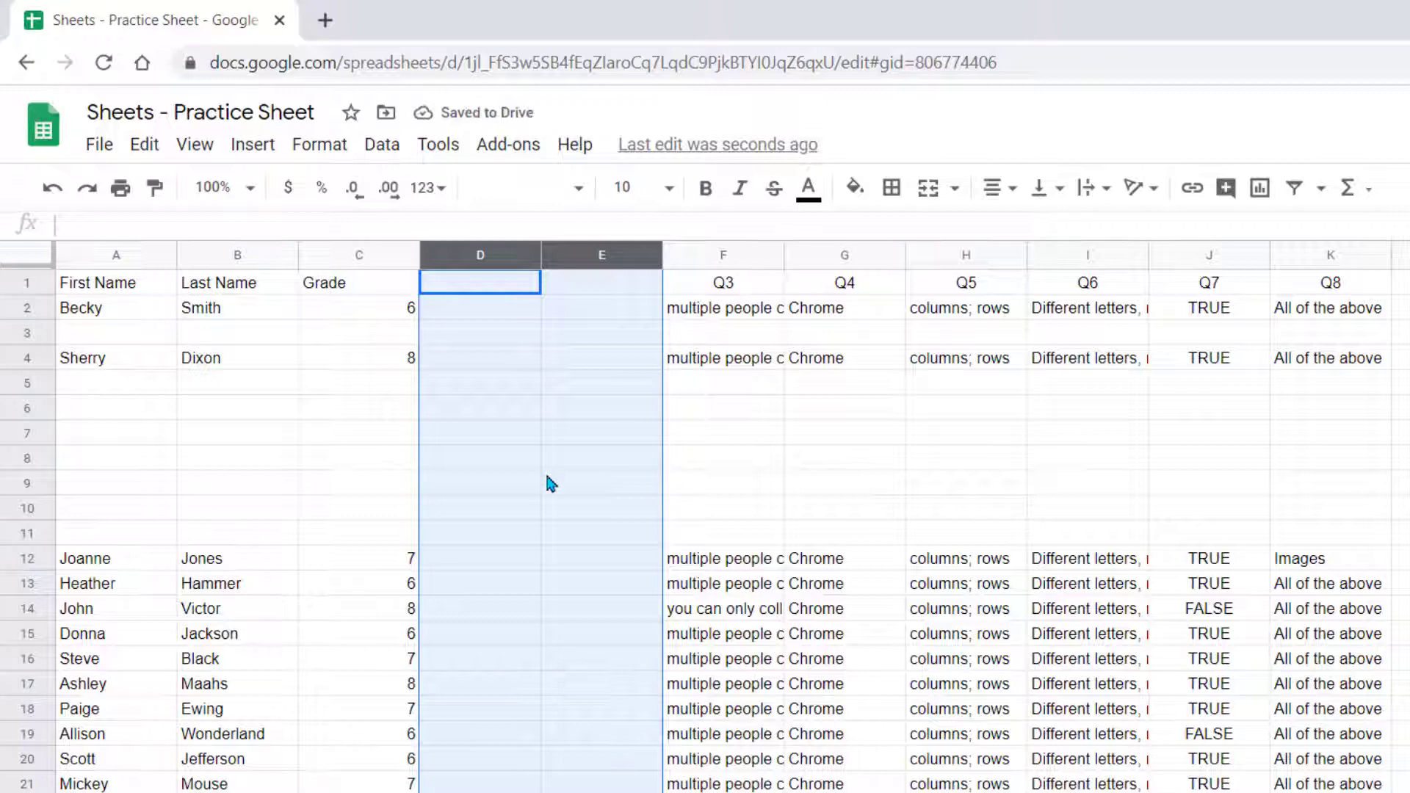
click(55, 190)
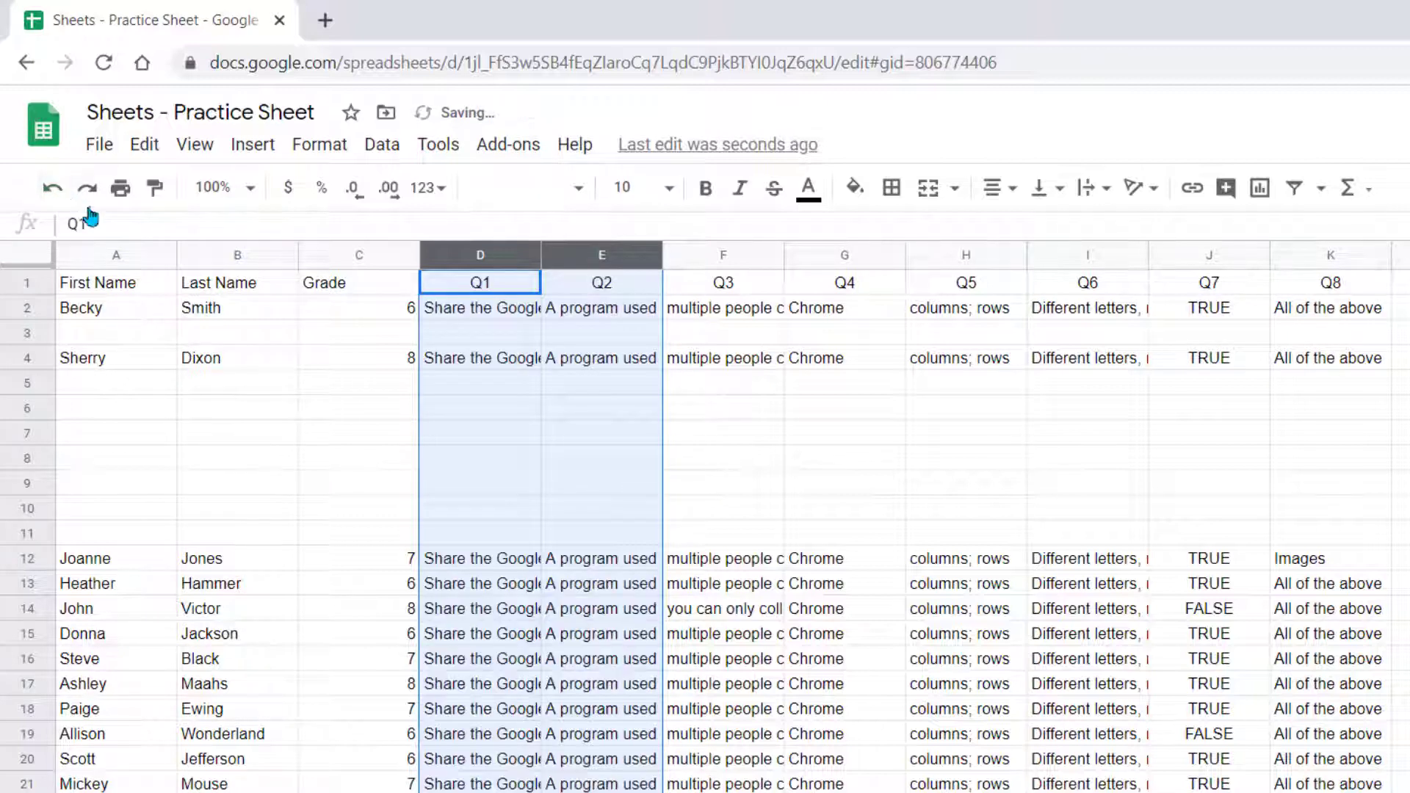
right_click(490, 254)
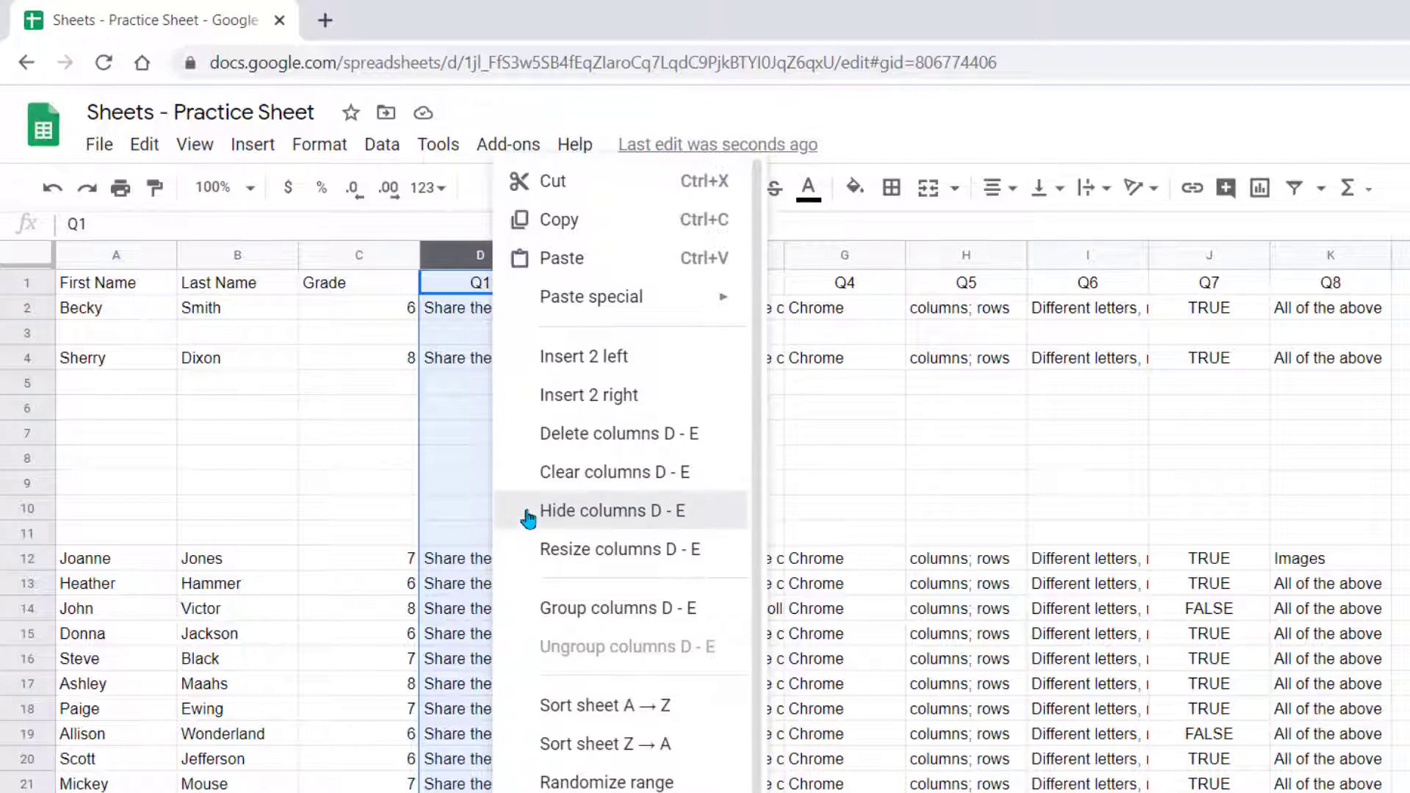
click(528, 512)
click(530, 493)
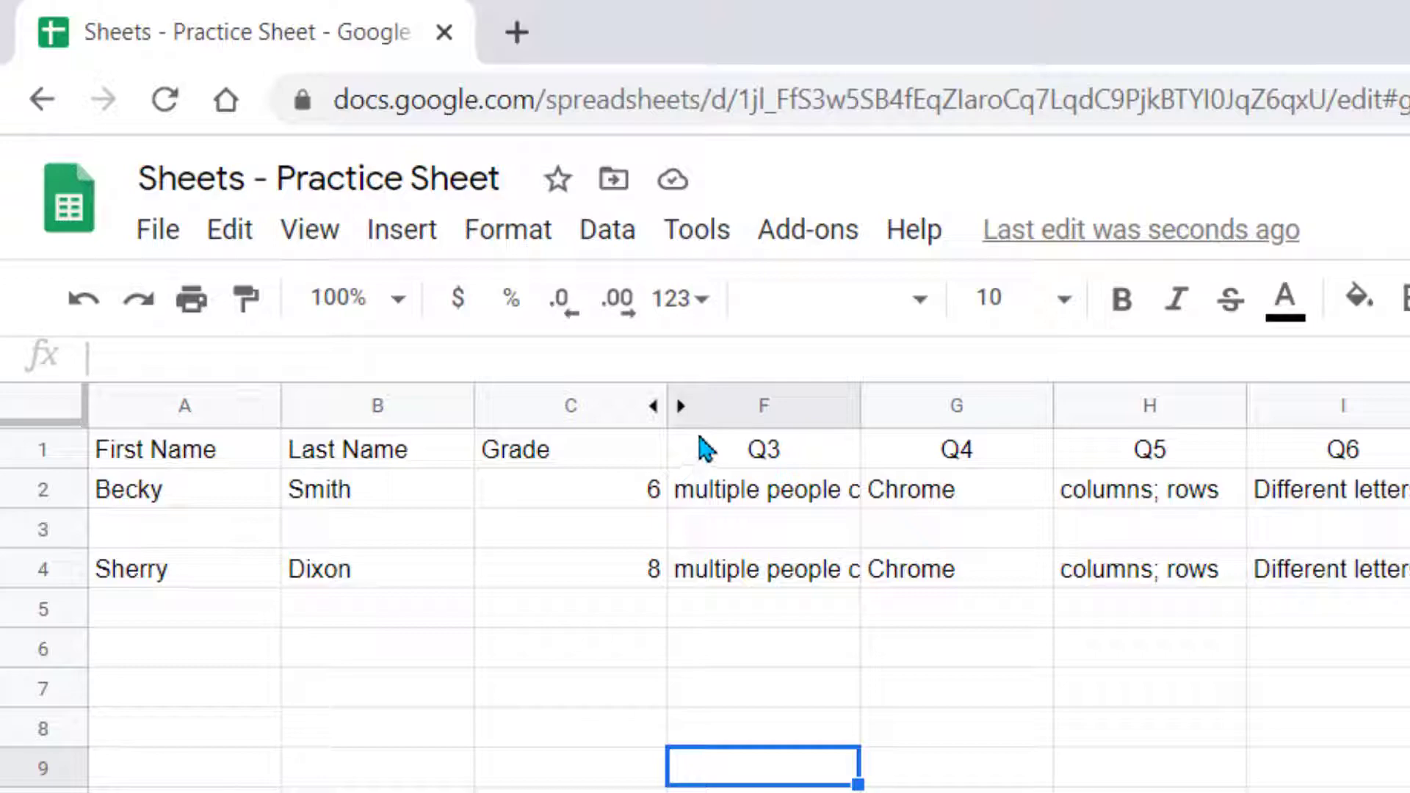
click(684, 406)
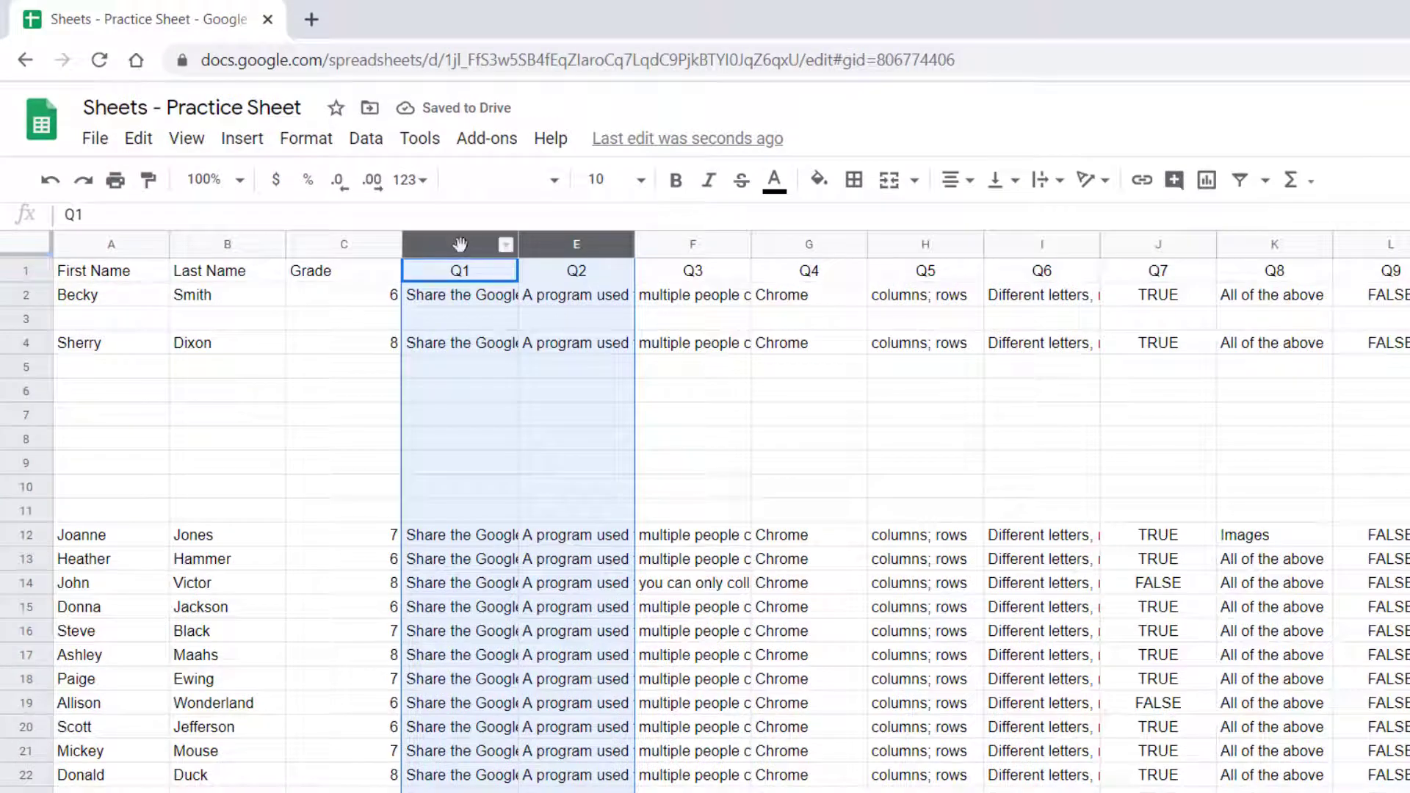
- Resize columns D and E (Q1 and Q2) to 50 pixels wide
right_click(460, 243)
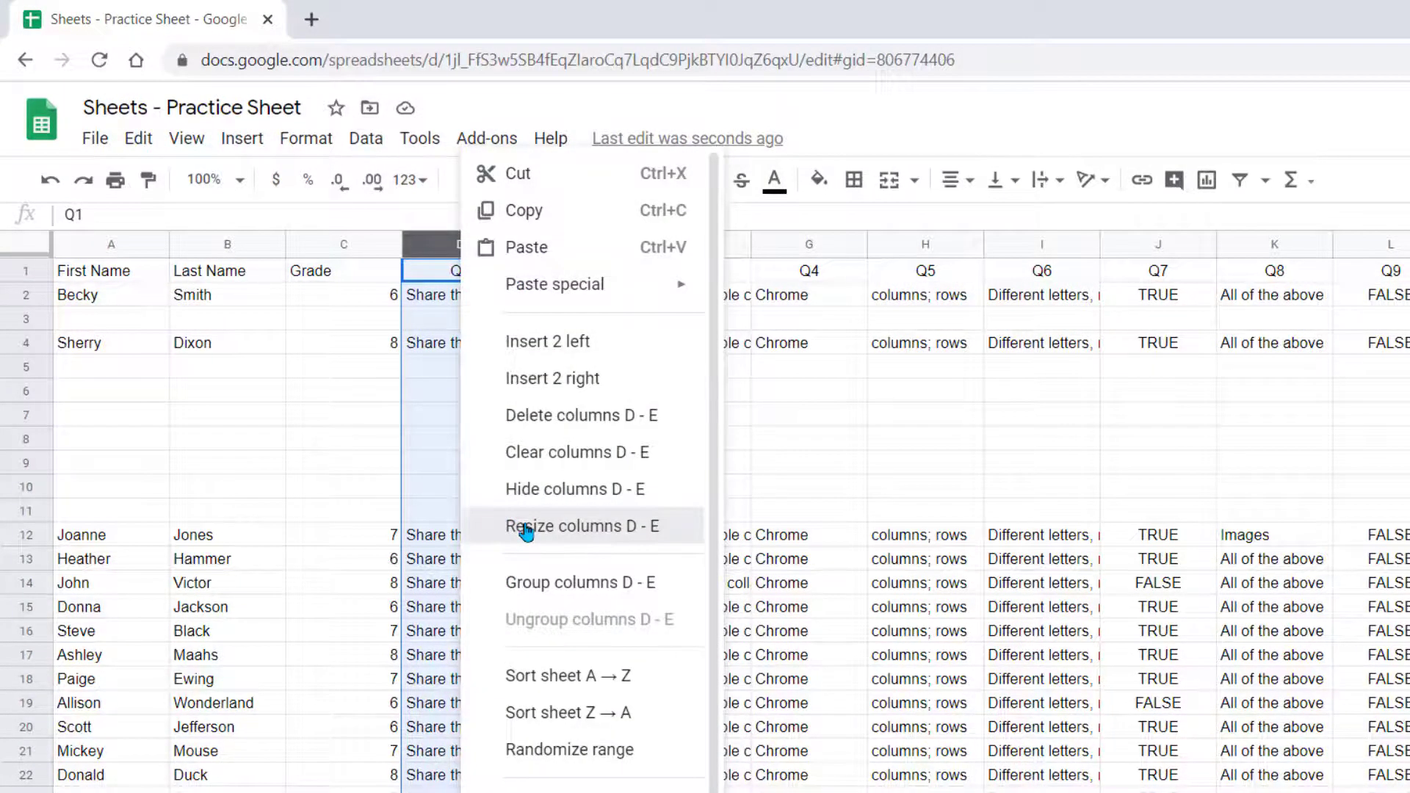
click(526, 527)
text(50)
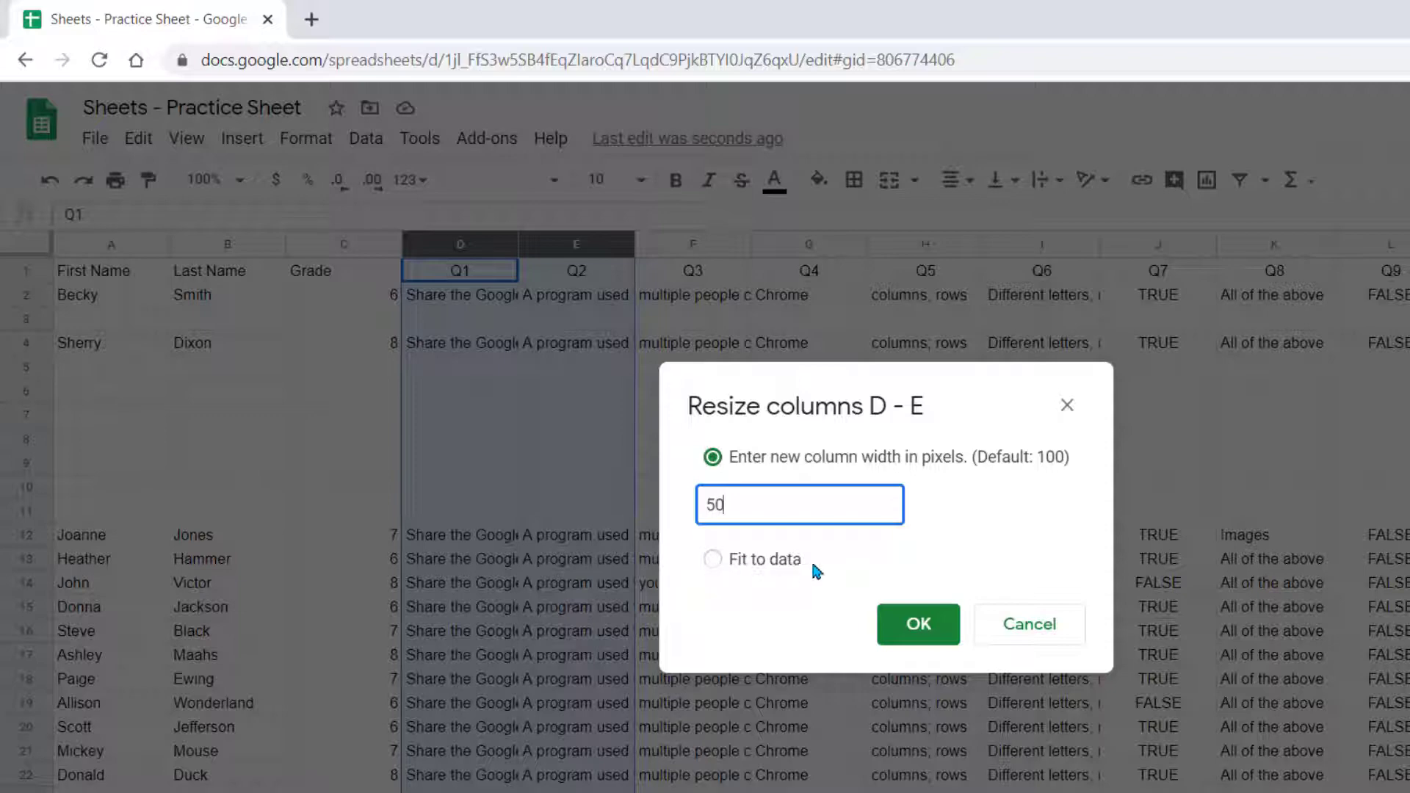
click(917, 623)
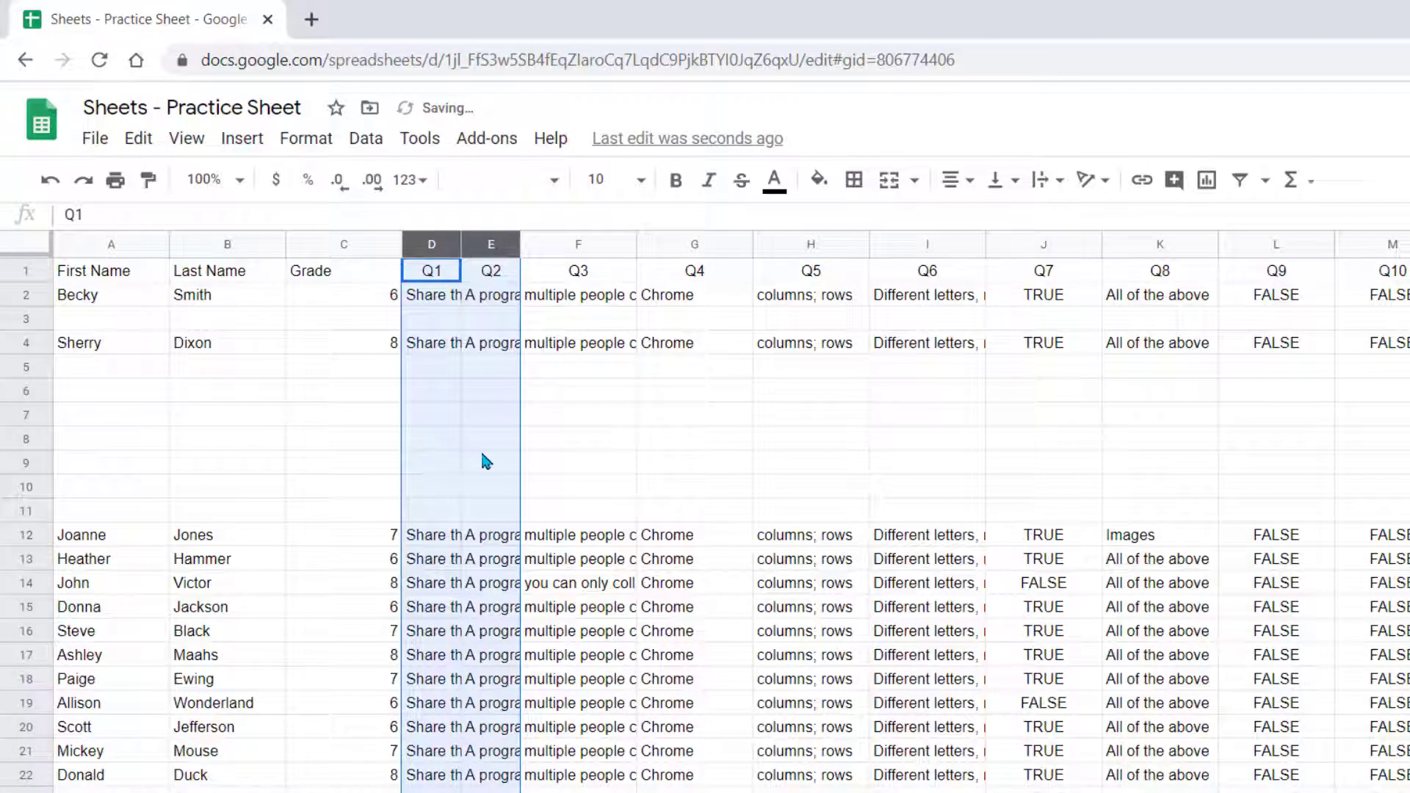
click(495, 441)
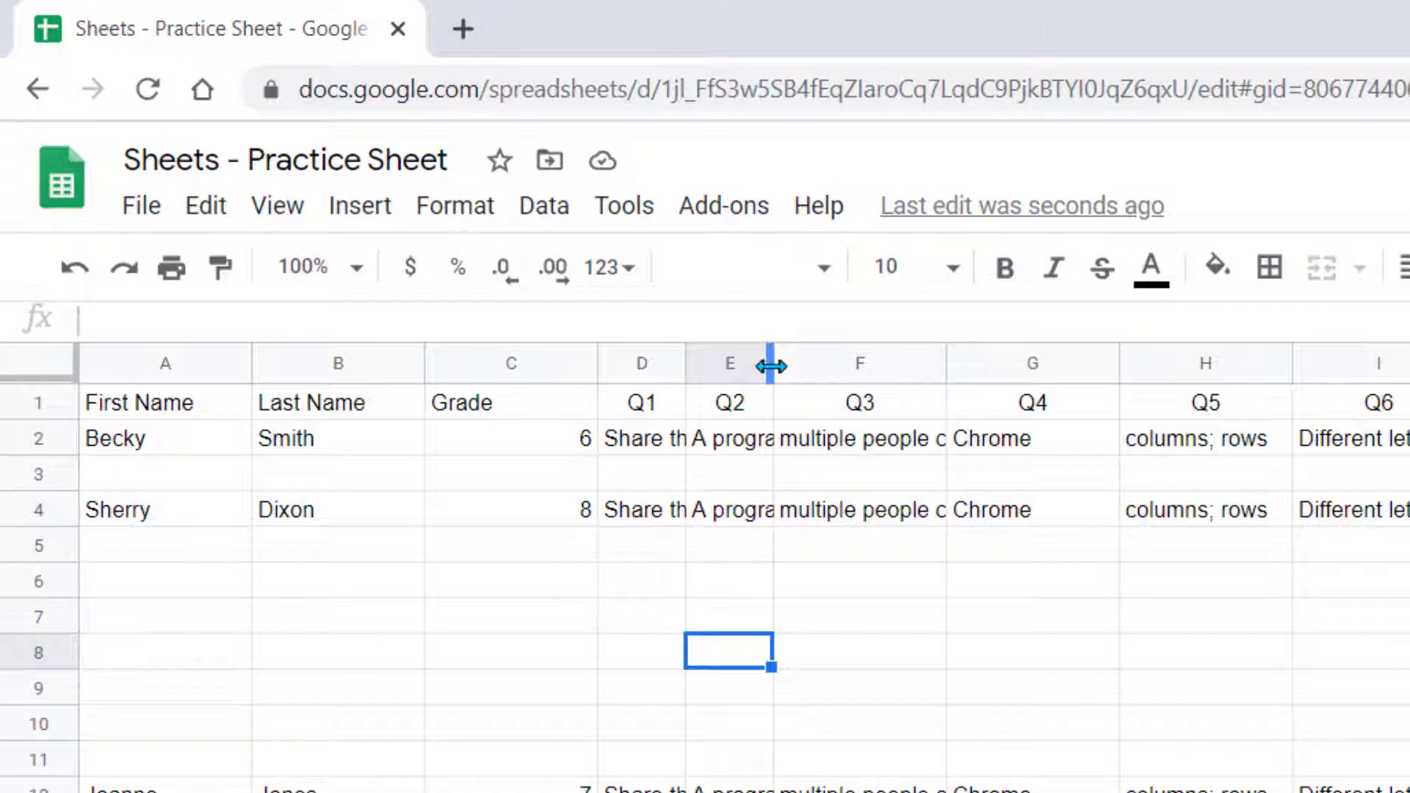
- Widen column E to show its full answers and auto-fit column D to its longest answer
drag(769, 363, 1223, 373)
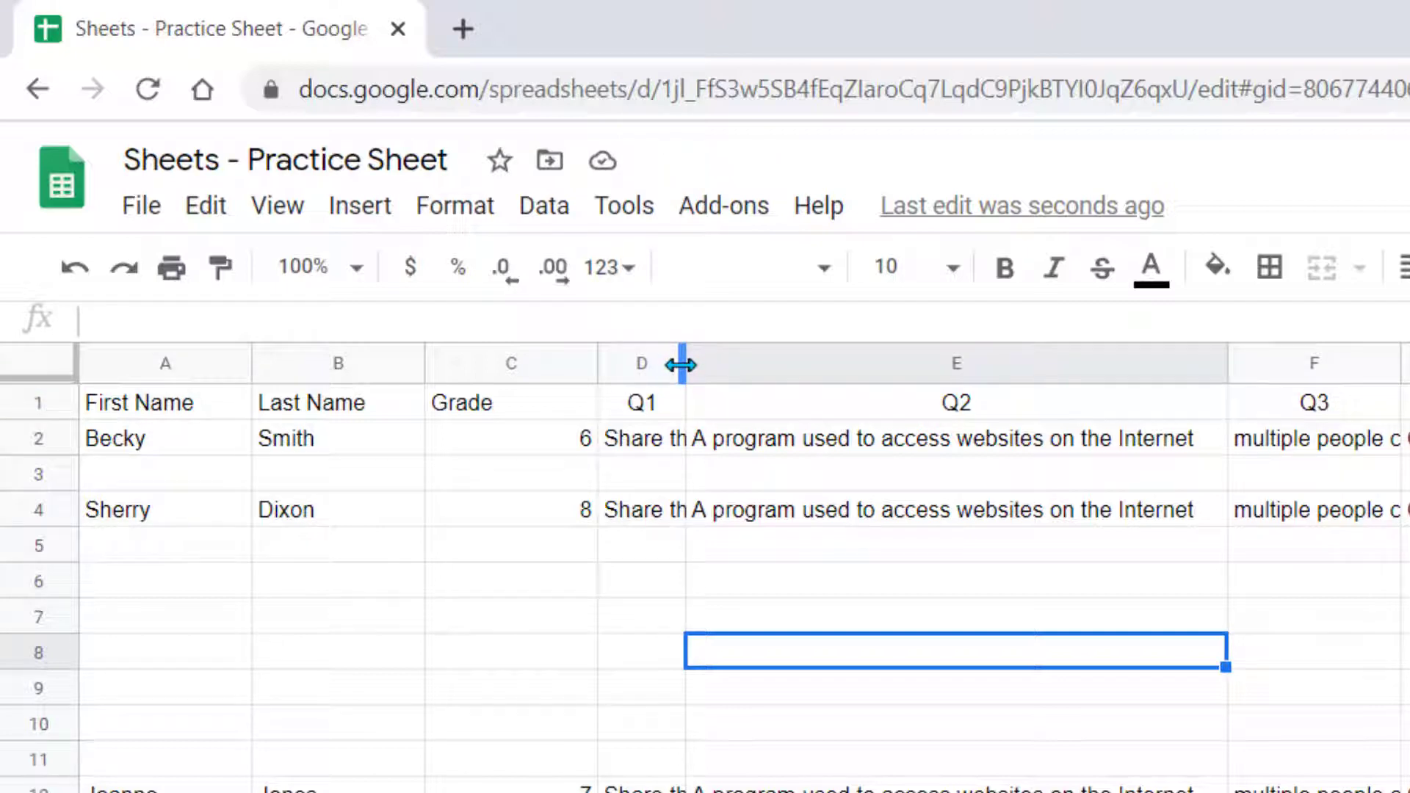
double_click(681, 364)
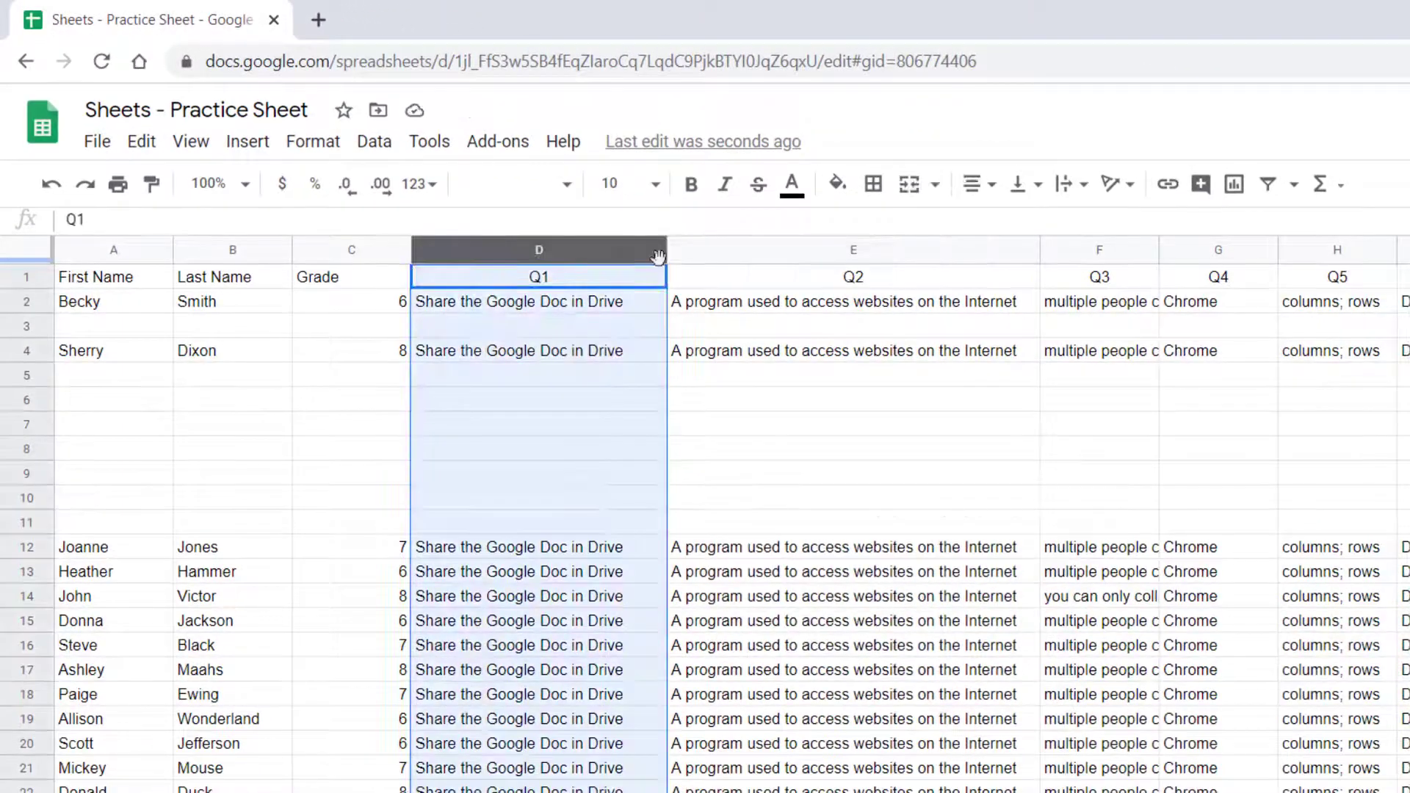
scroll(655, 583, down, 5)
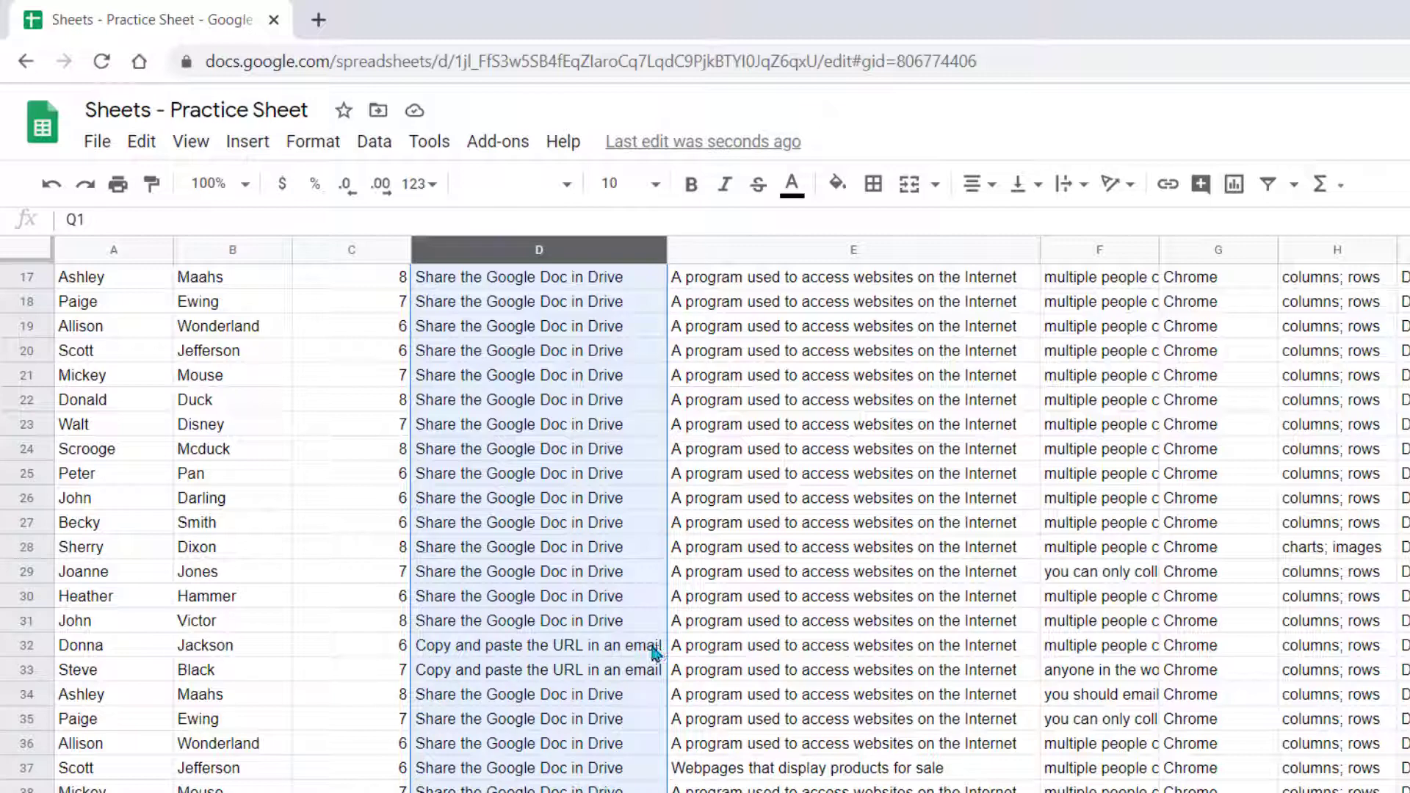
scroll(142, 369, up, 5)
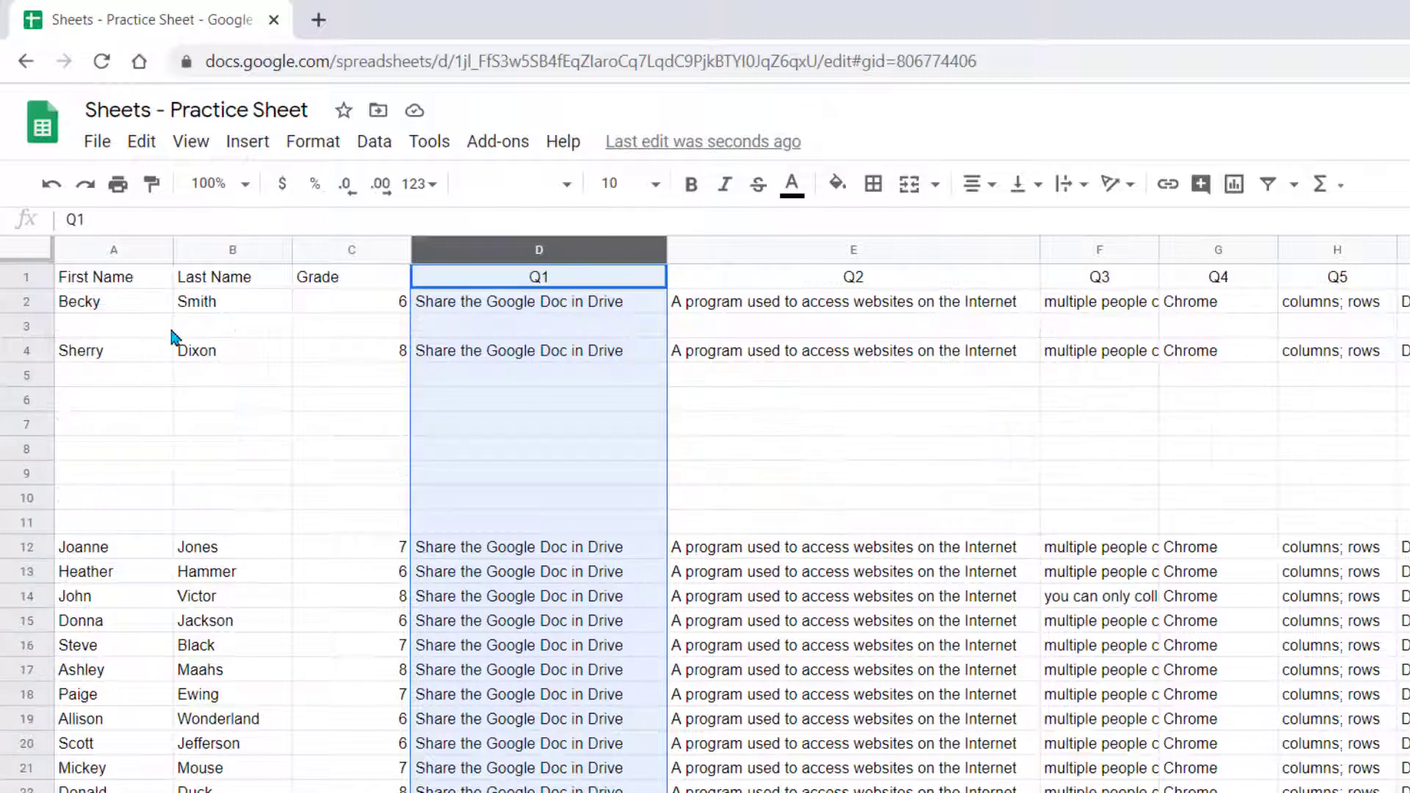
- Give every column one uniform width, then widen columns G through I (Q4–Q6) together
click(26, 253)
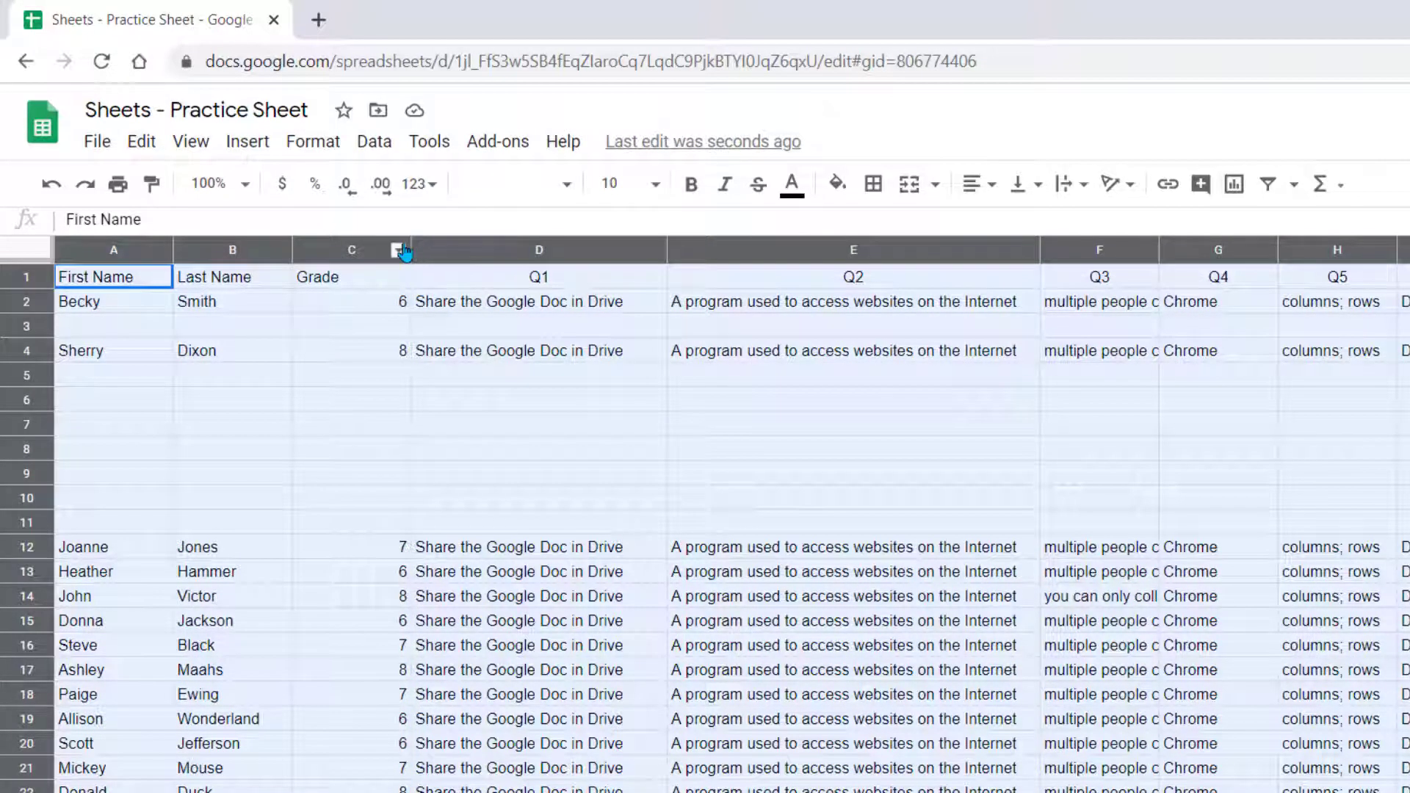
drag(409, 245, 358, 253)
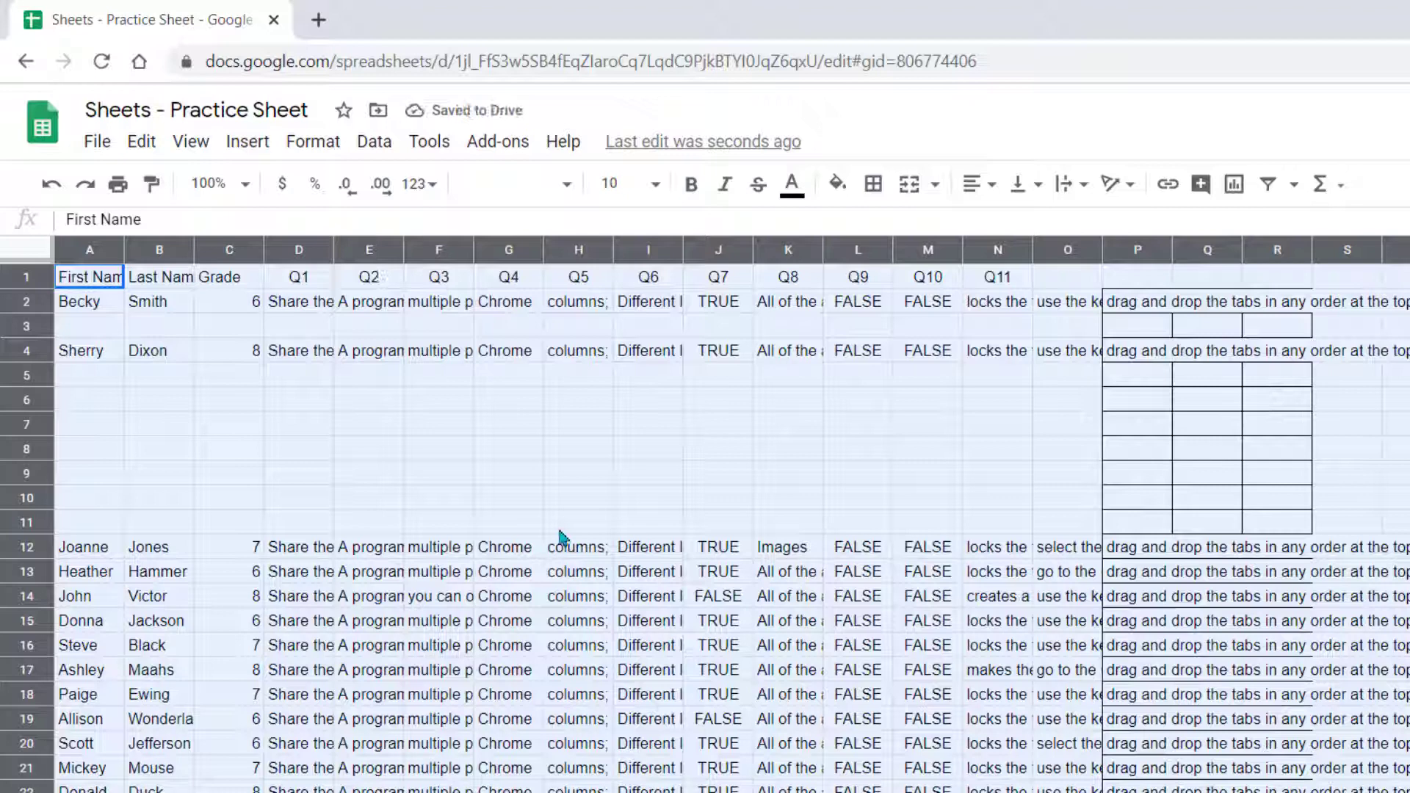
click(555, 464)
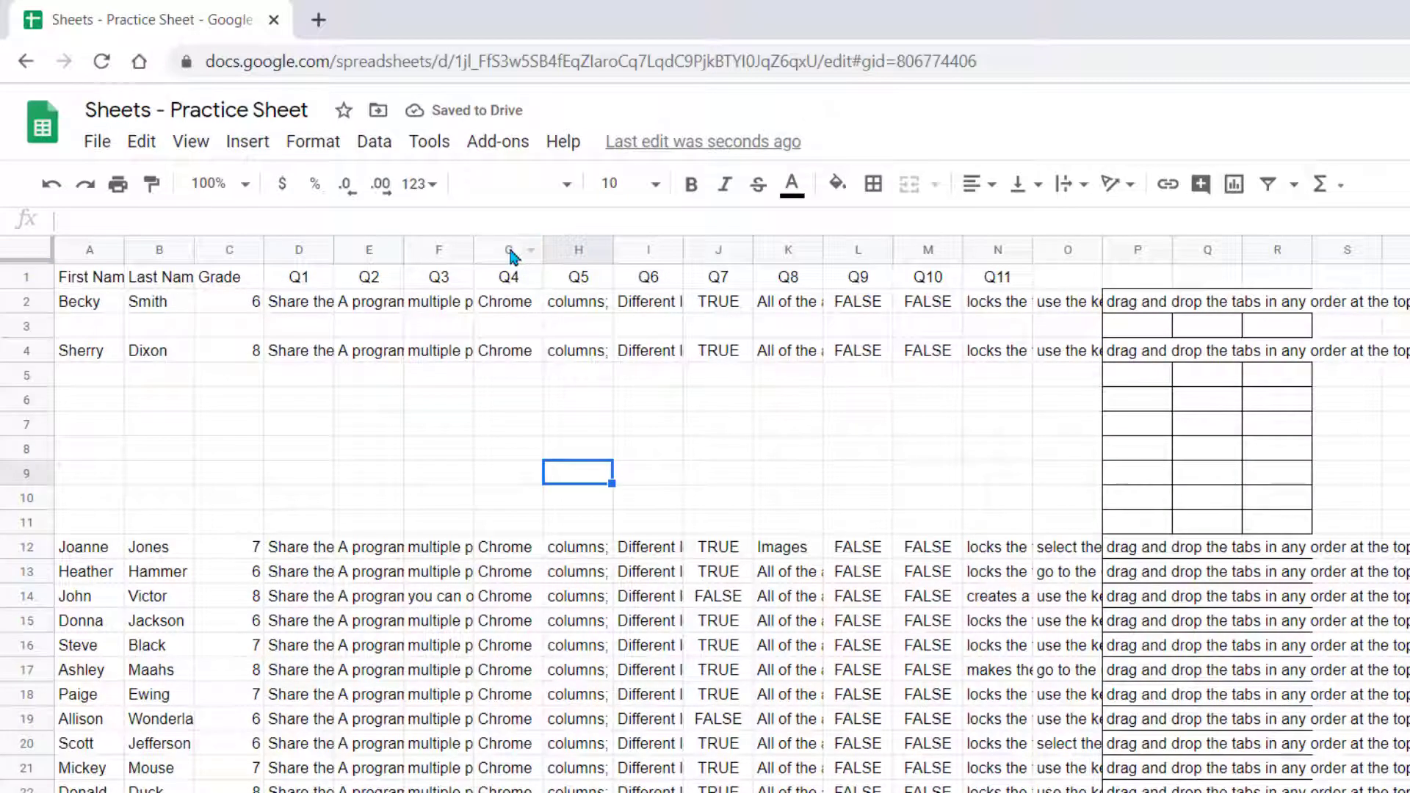
drag(511, 256, 764, 250)
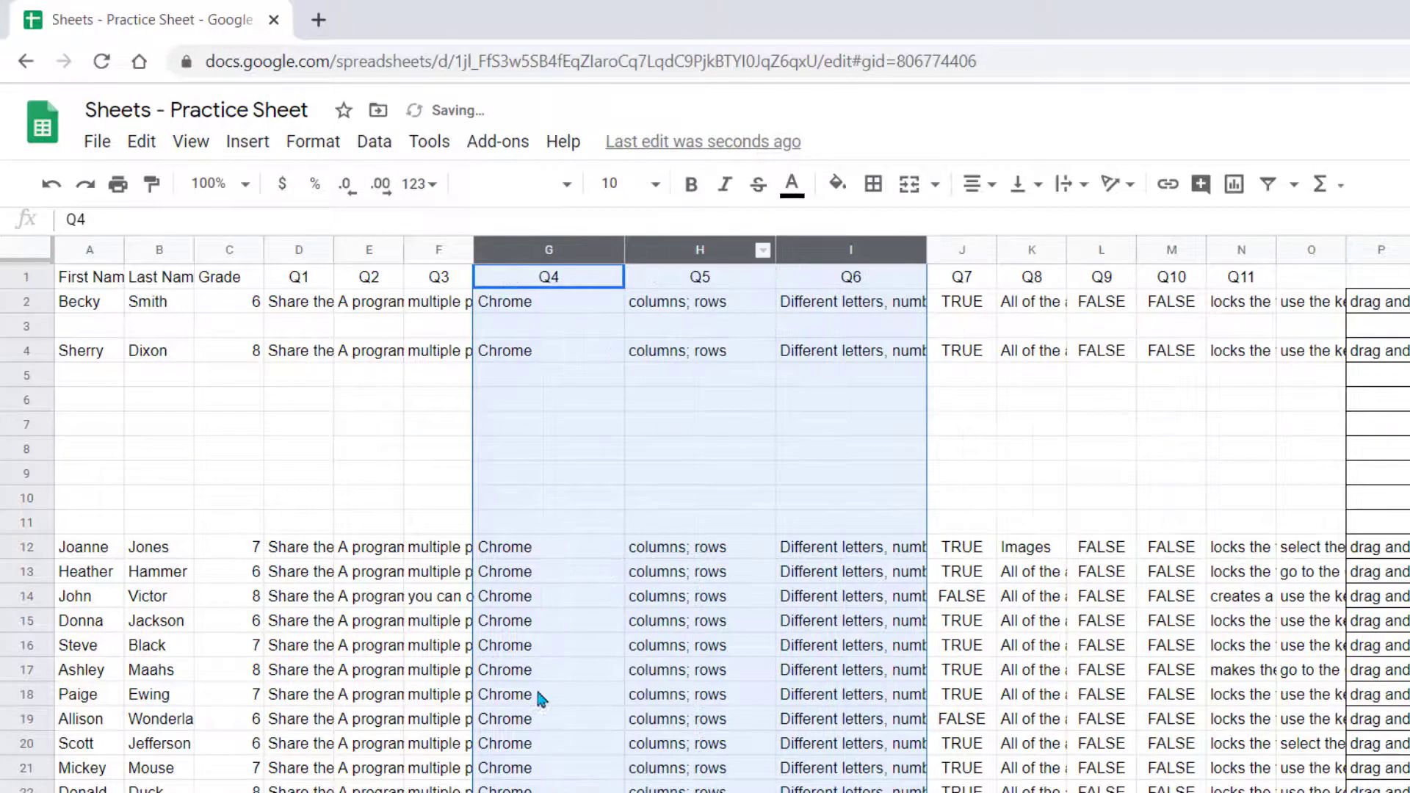
click(182, 403)
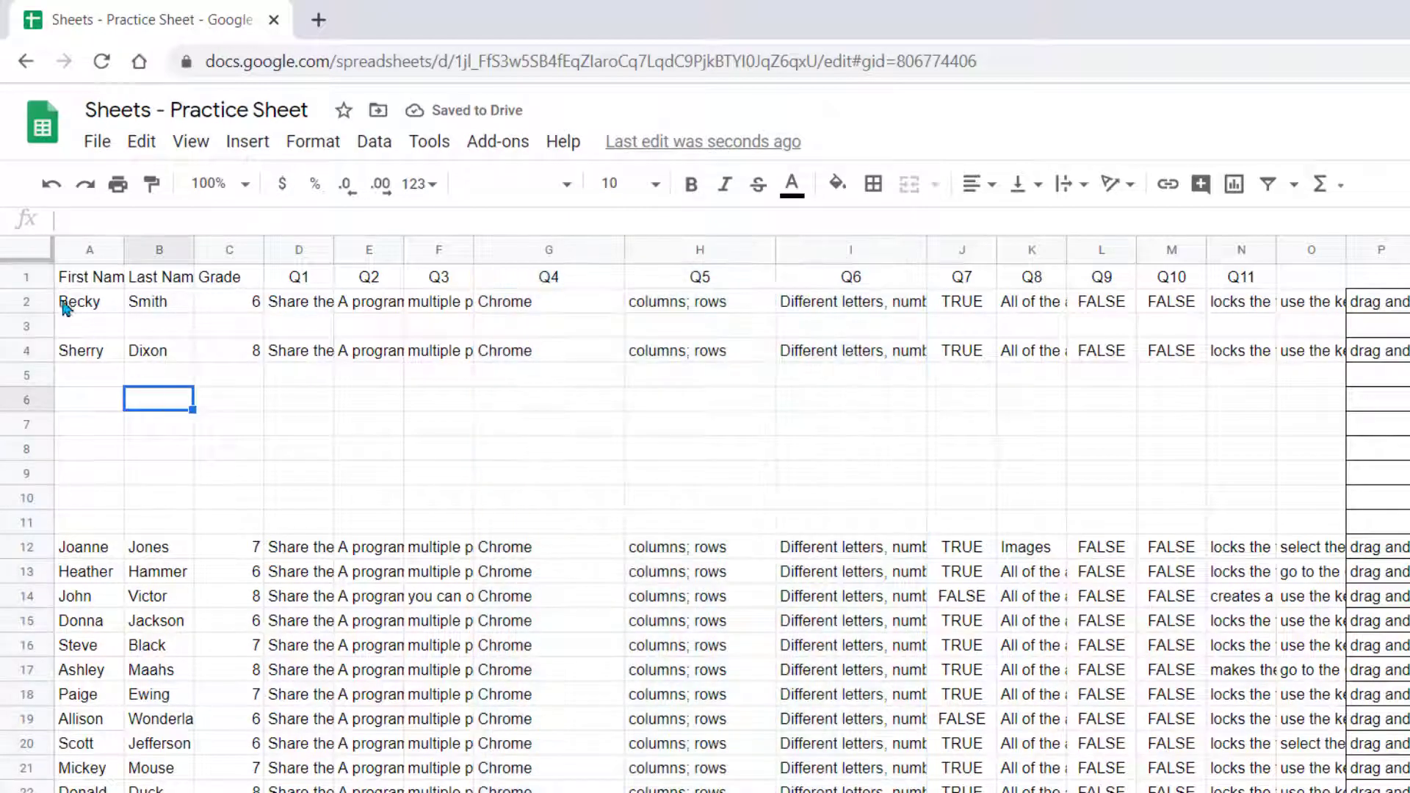
- Make all rows taller, undo the height change, and switch to the Time, Date, Currency sheet
click(33, 259)
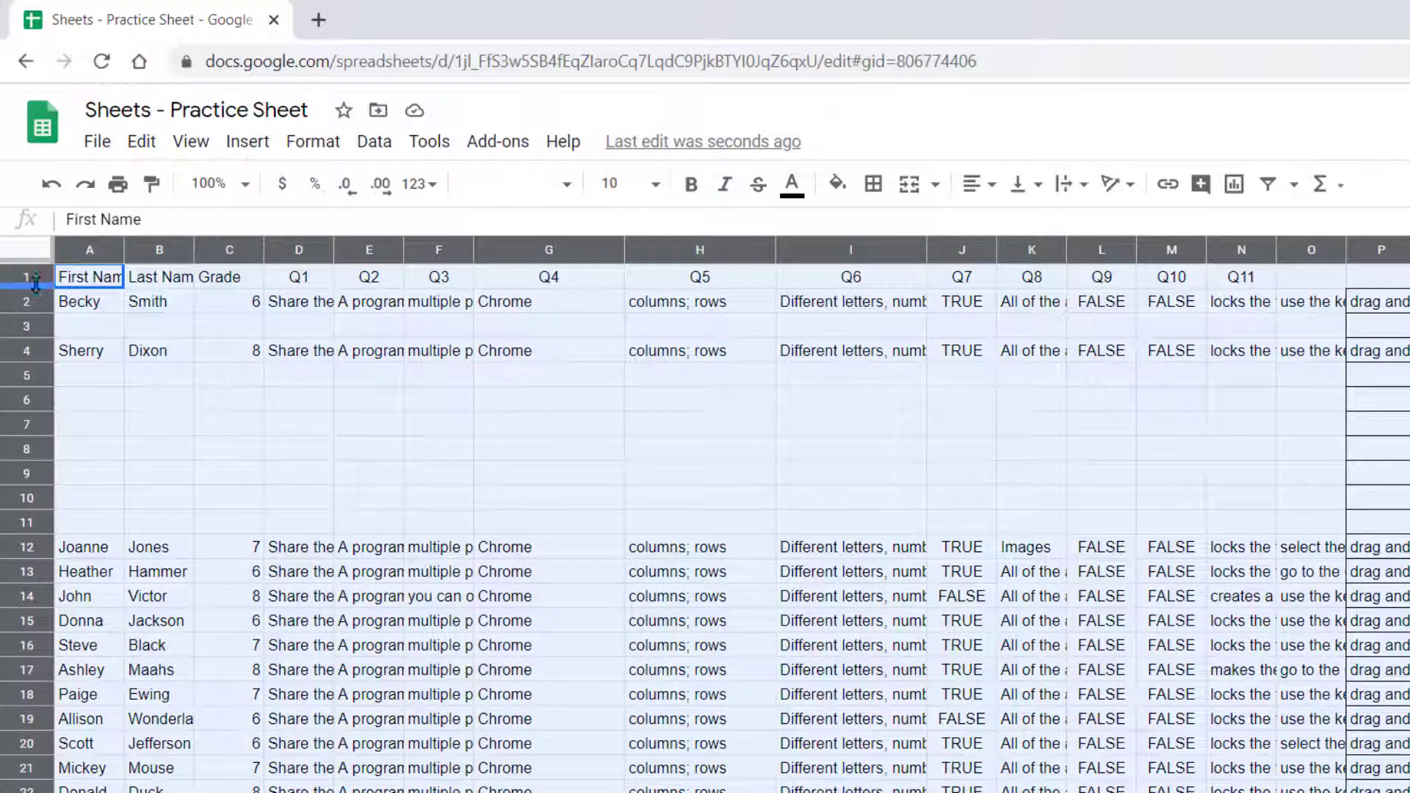
drag(38, 289, 35, 332)
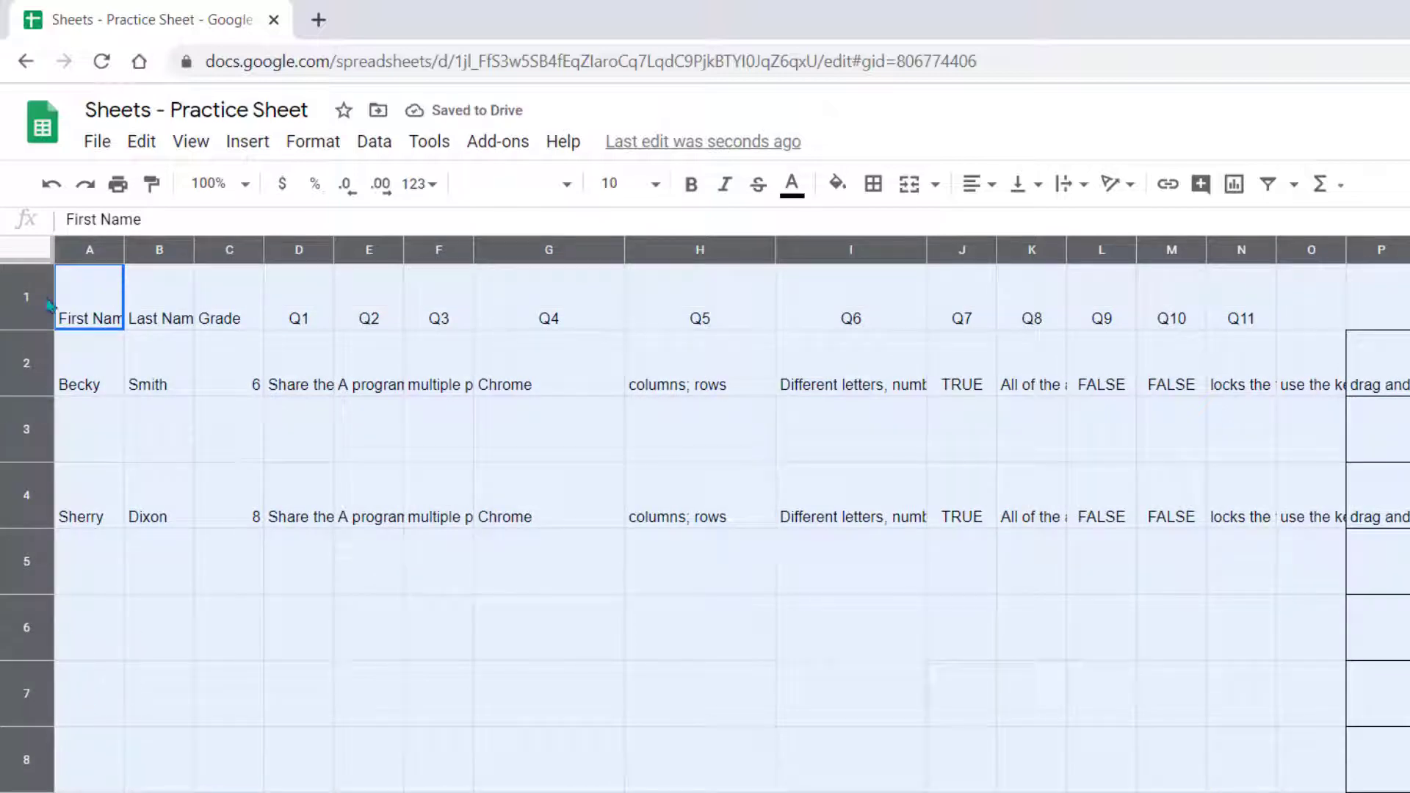
key(ctrl+z)
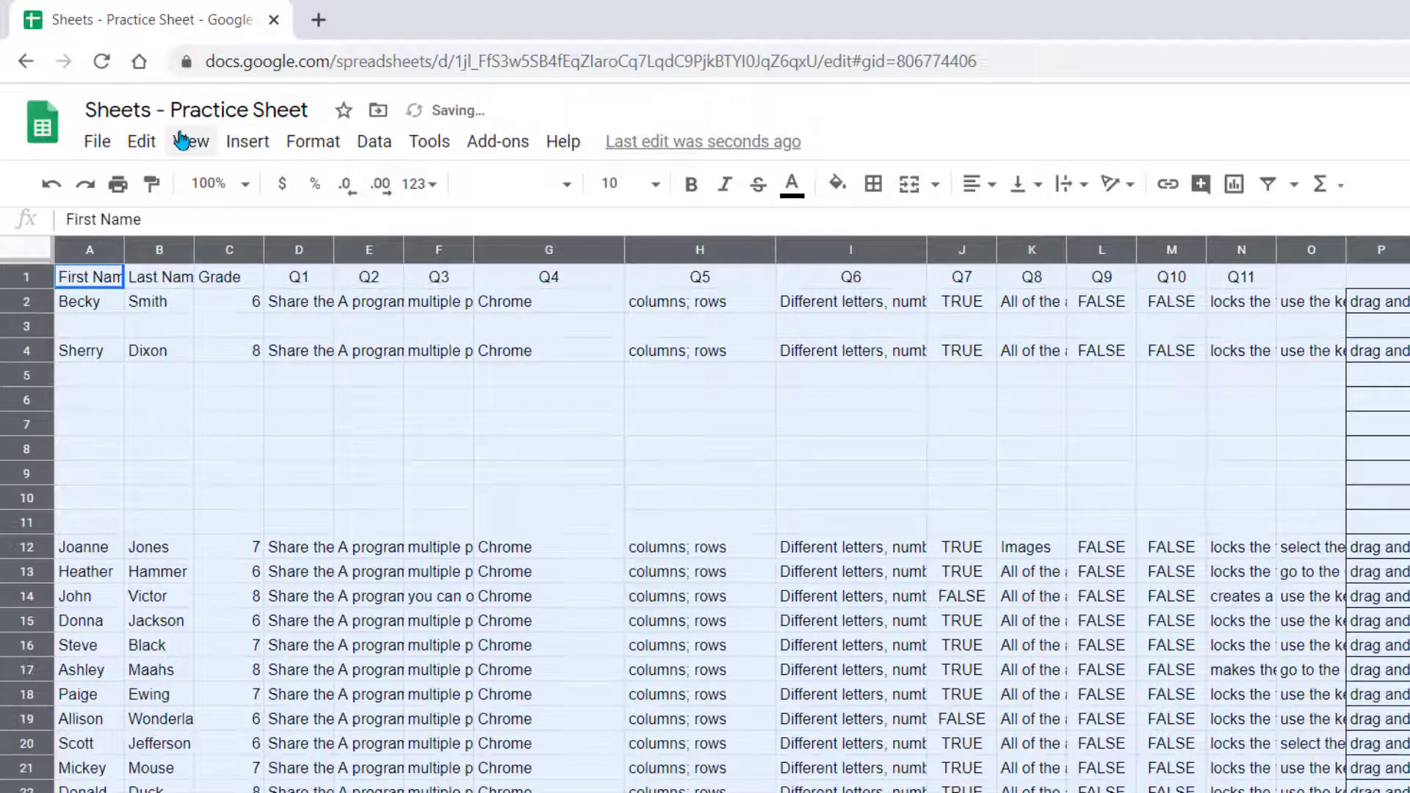
click(300, 443)
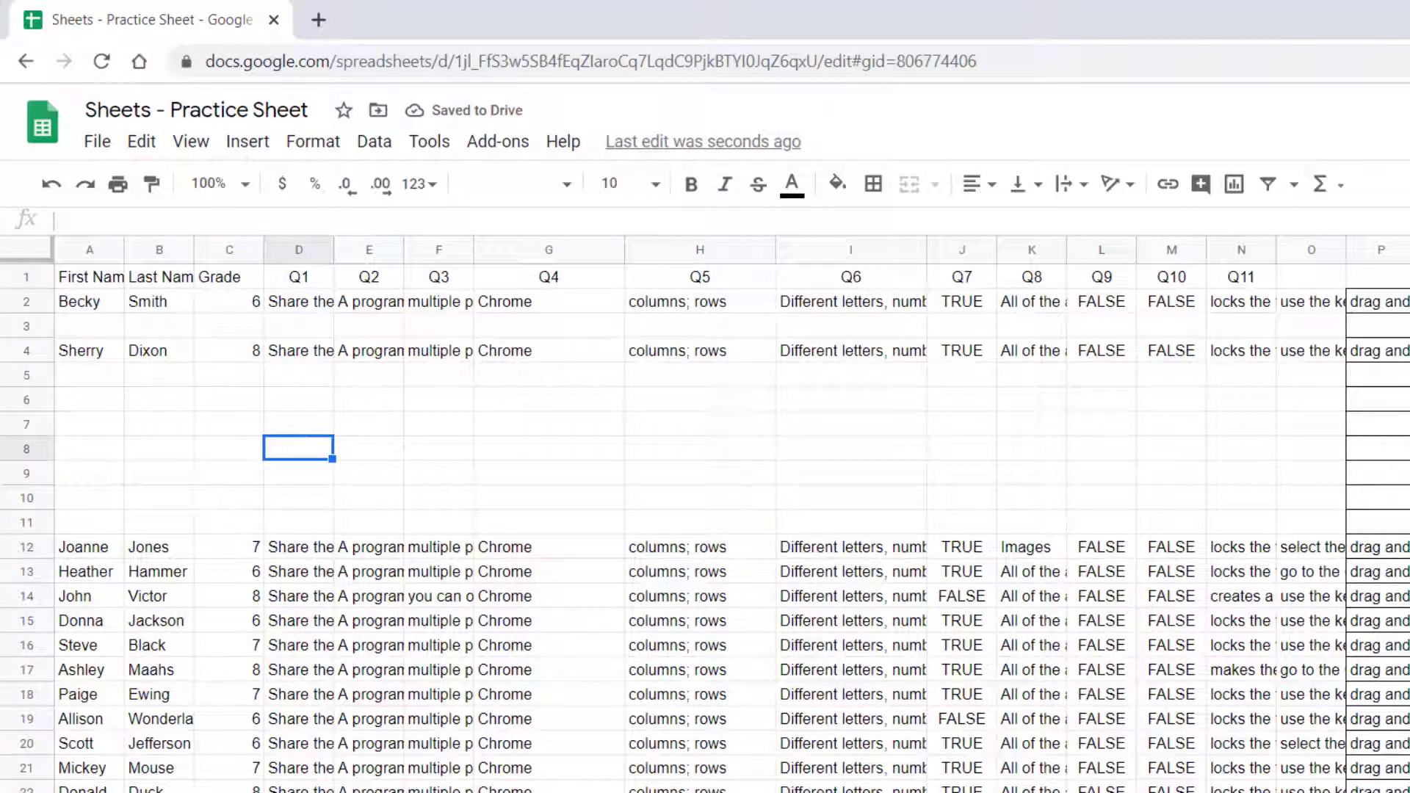
key(ctrl+shift+Page_Up)
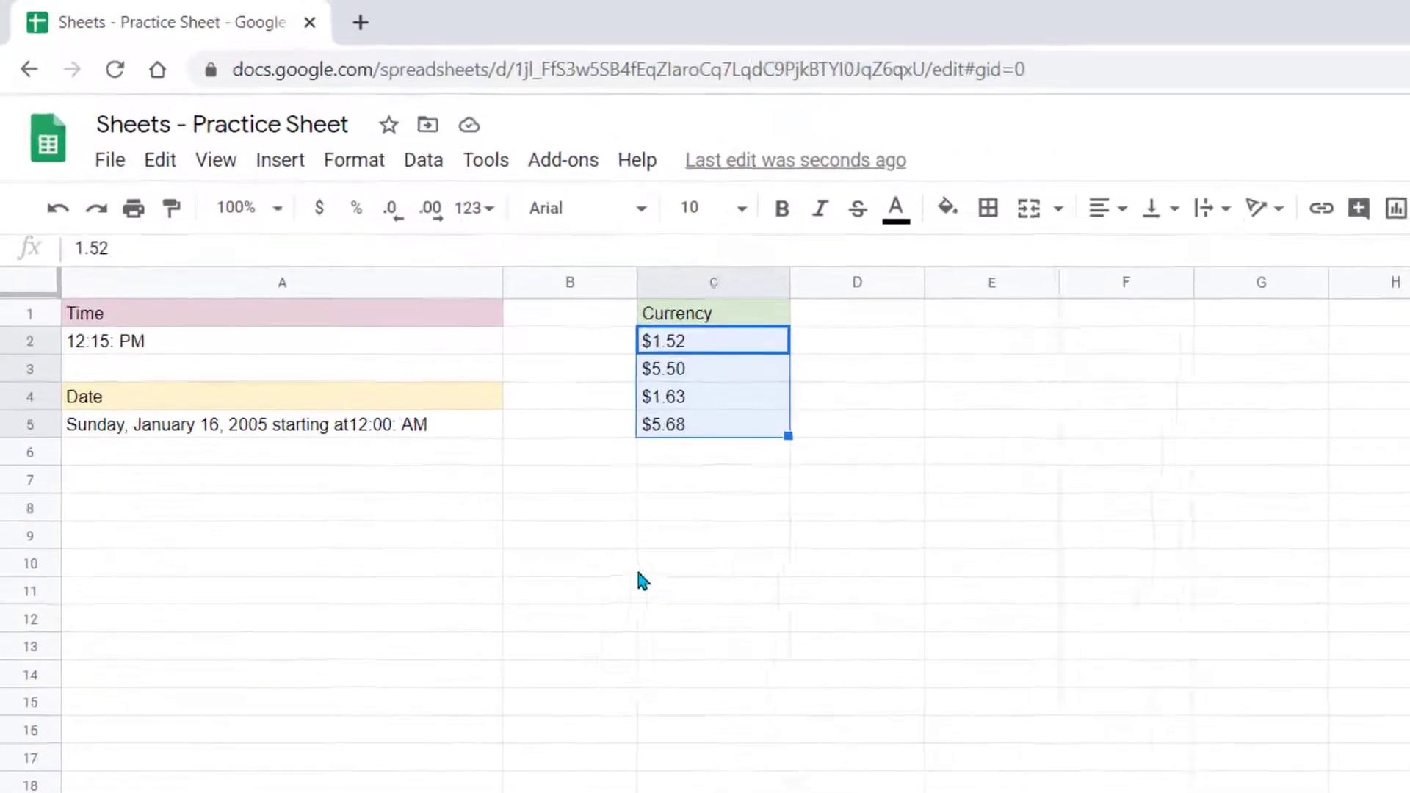
- Insert cells at C3:C5 shifting down, moving $5.50, $1.63 and $5.68 to C6:C8
click(639, 572)
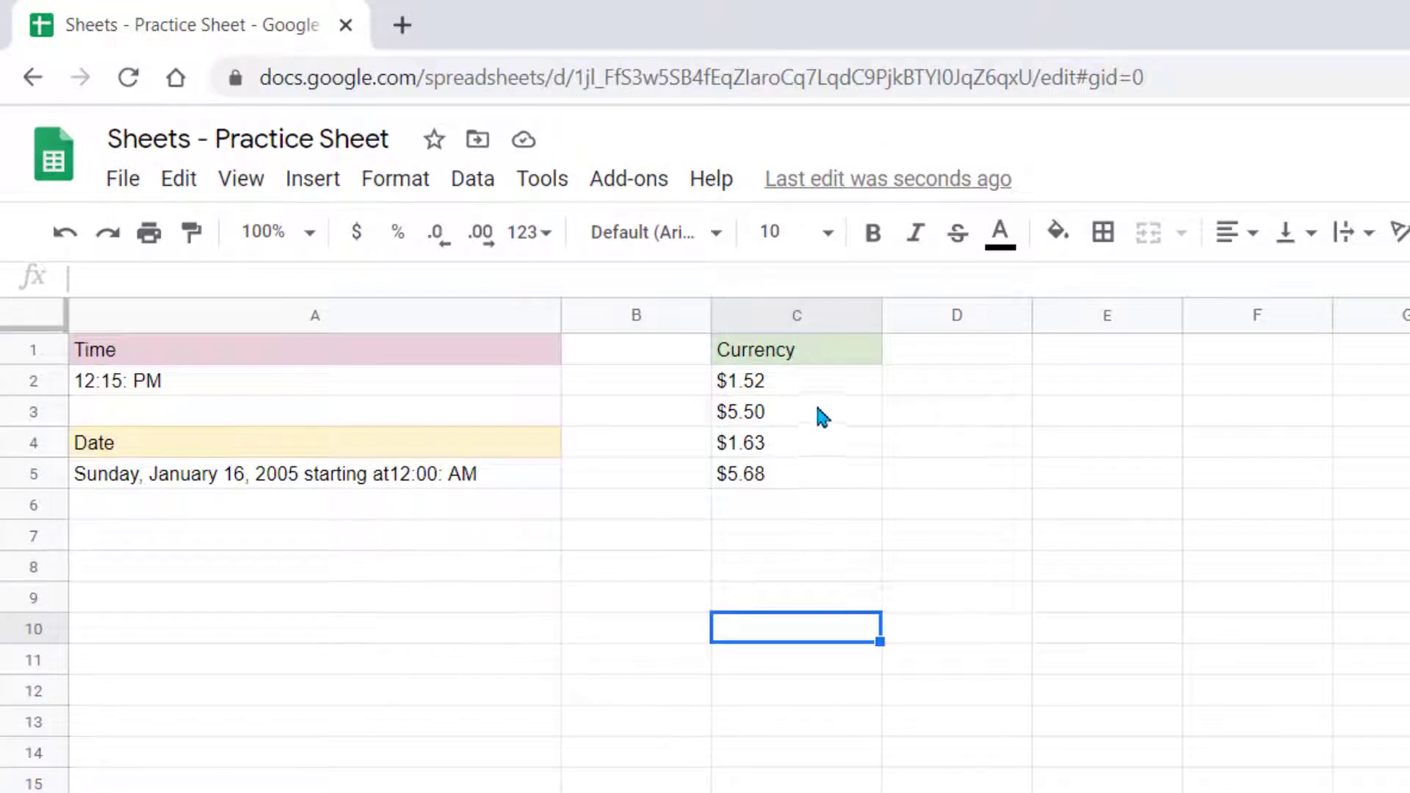
click(799, 317)
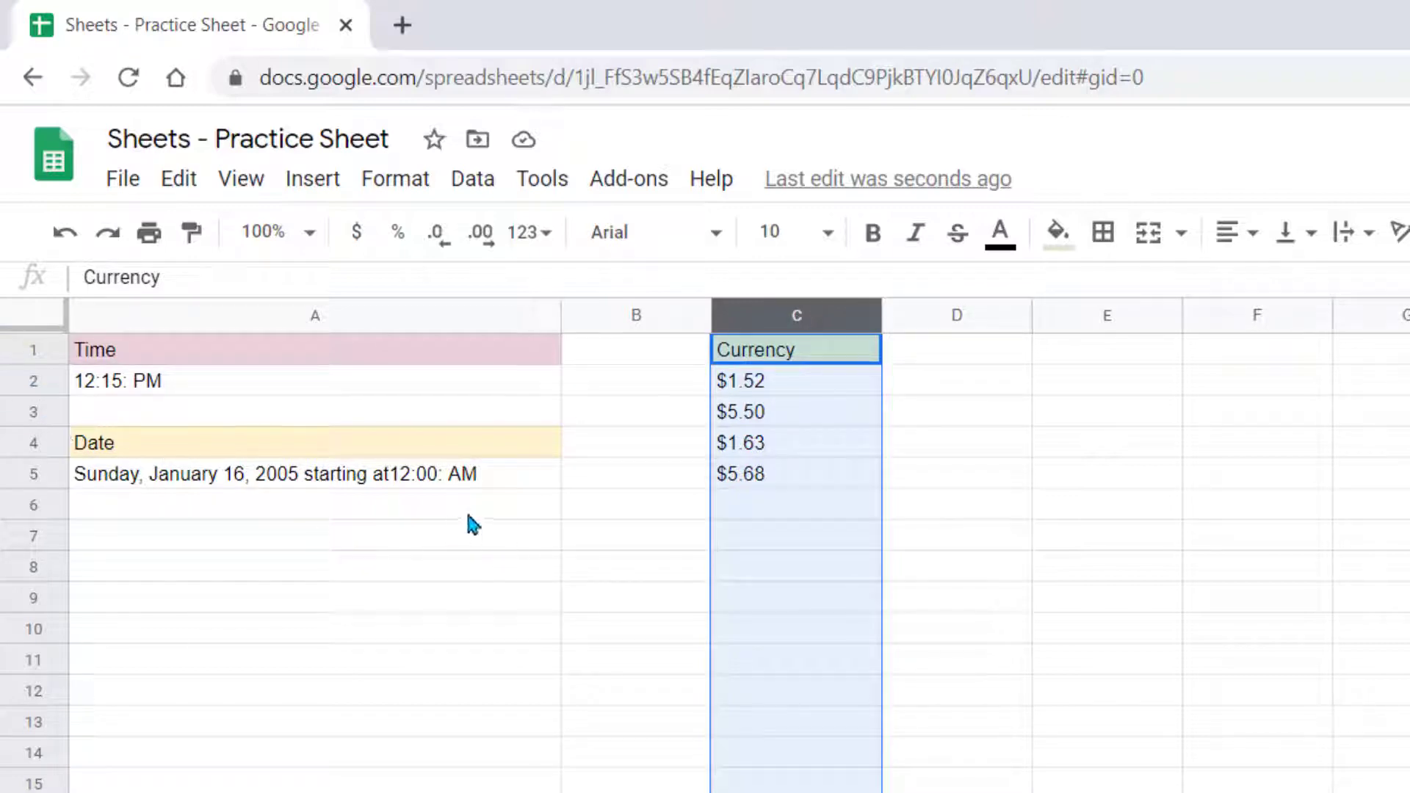
drag(918, 485, 918, 503)
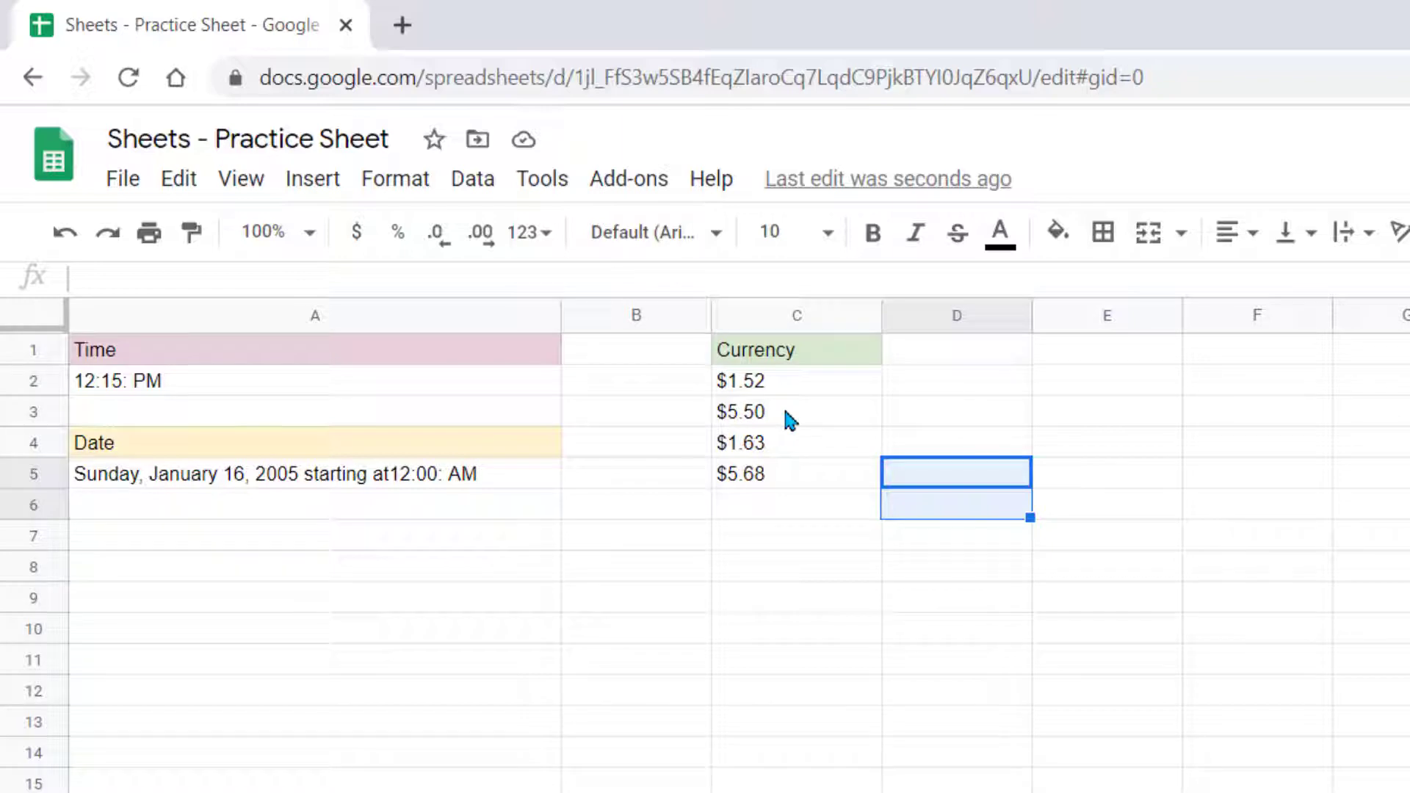
drag(790, 420, 799, 478)
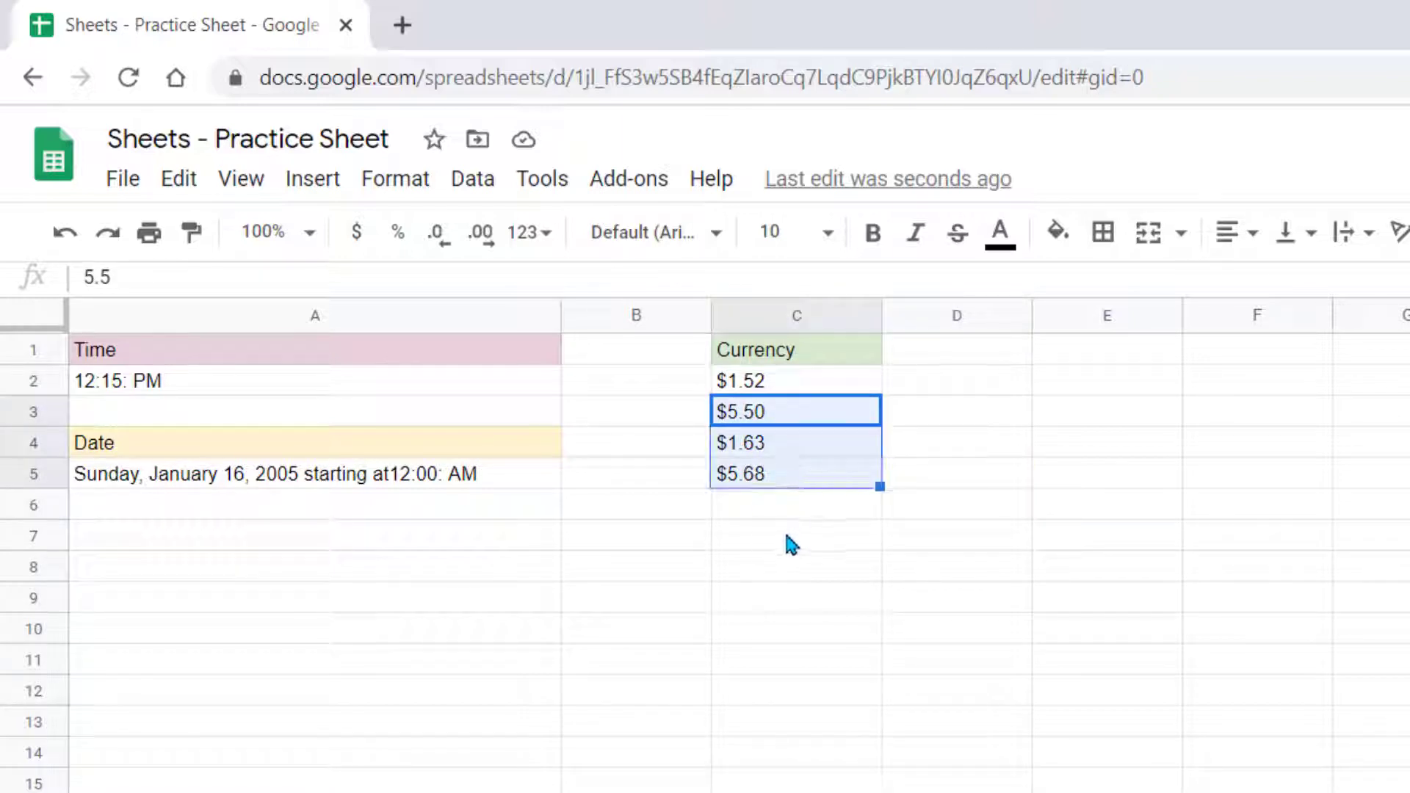
right_click(797, 441)
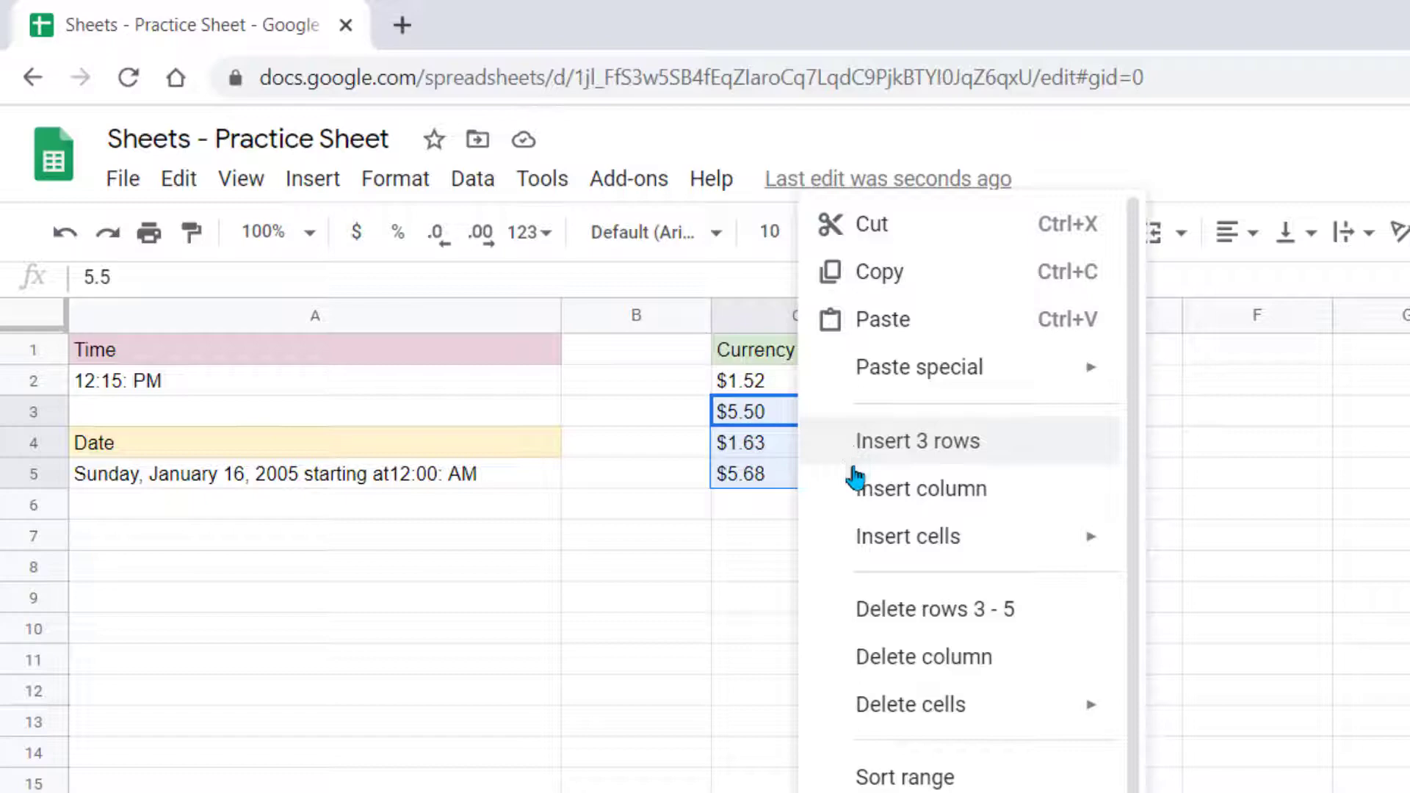
mouse_move(860, 553)
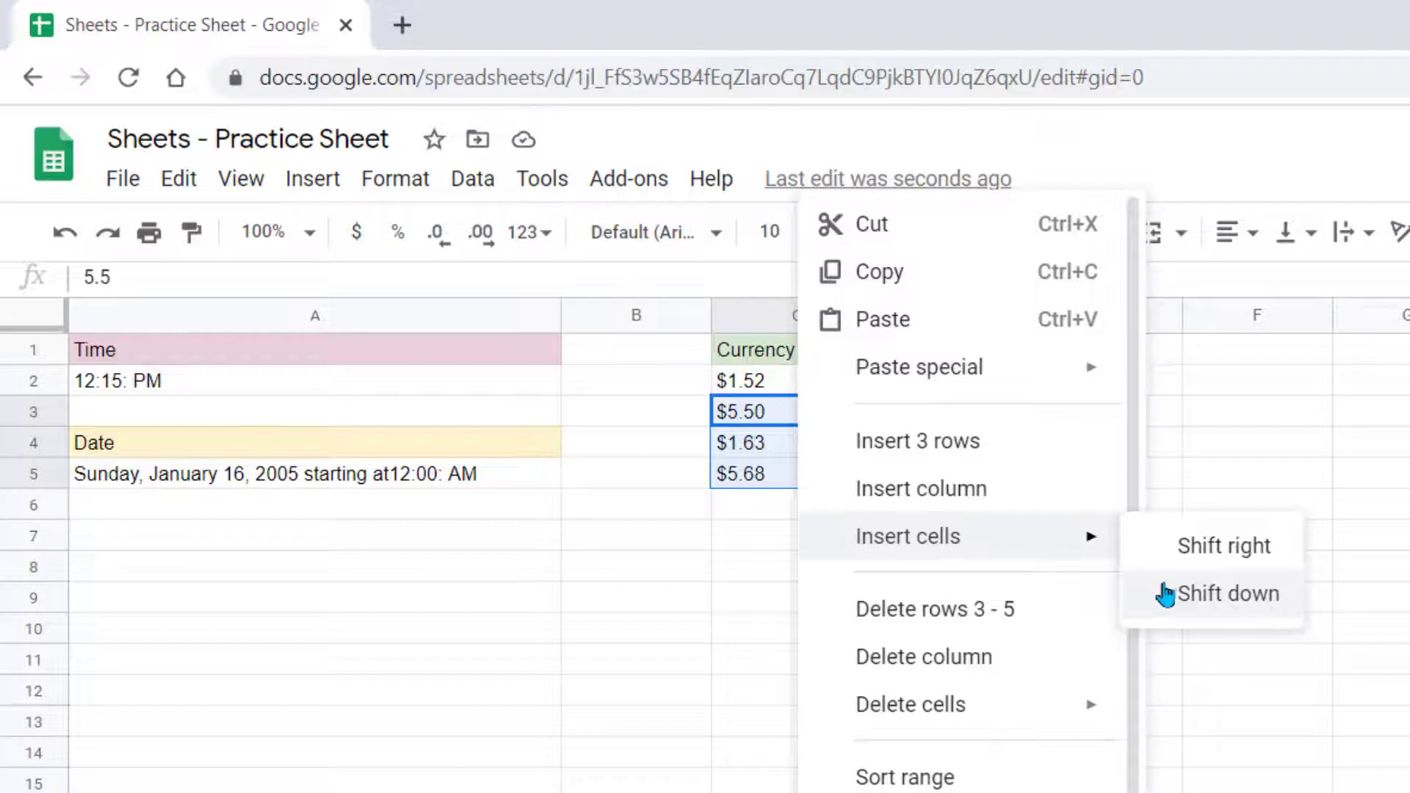
click(1180, 609)
click(635, 658)
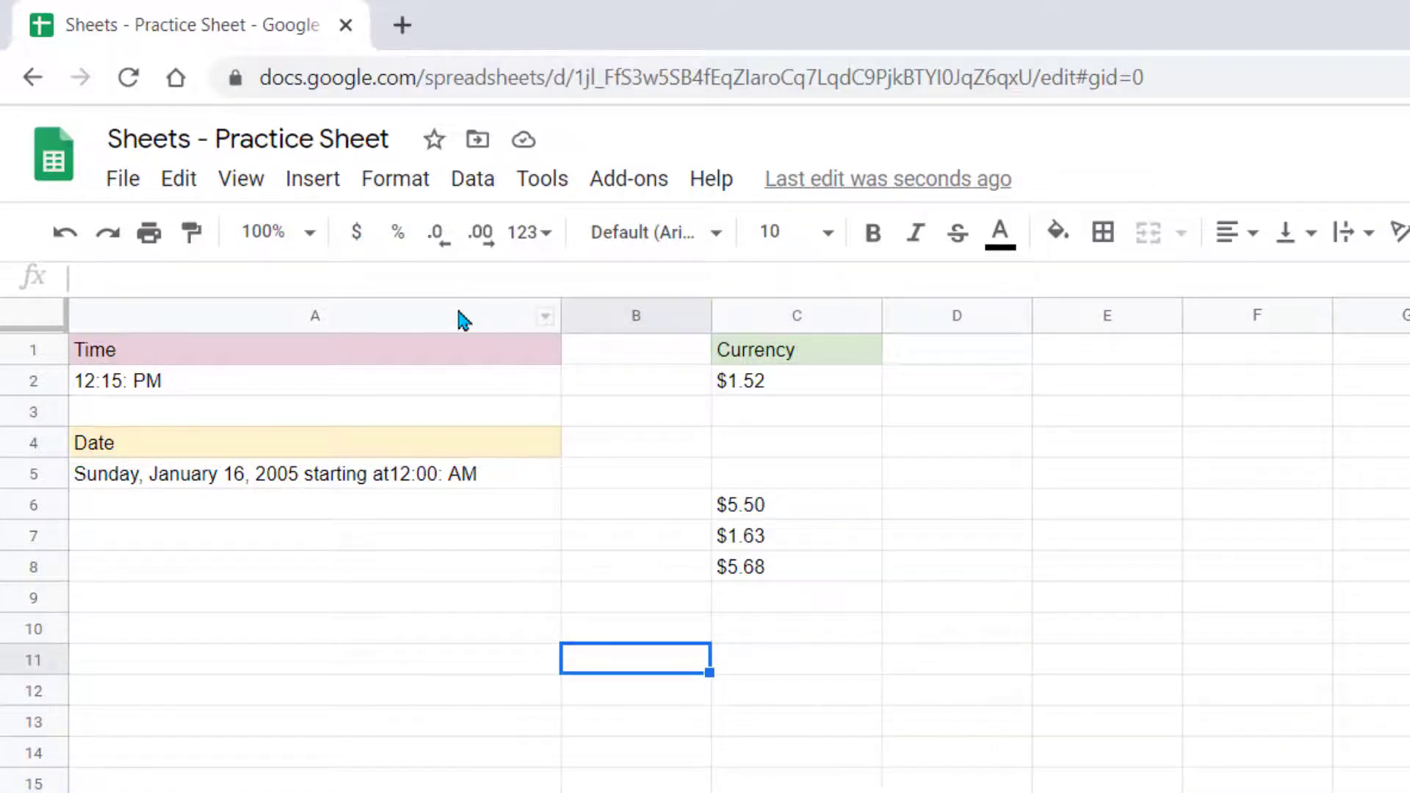
click(457, 311)
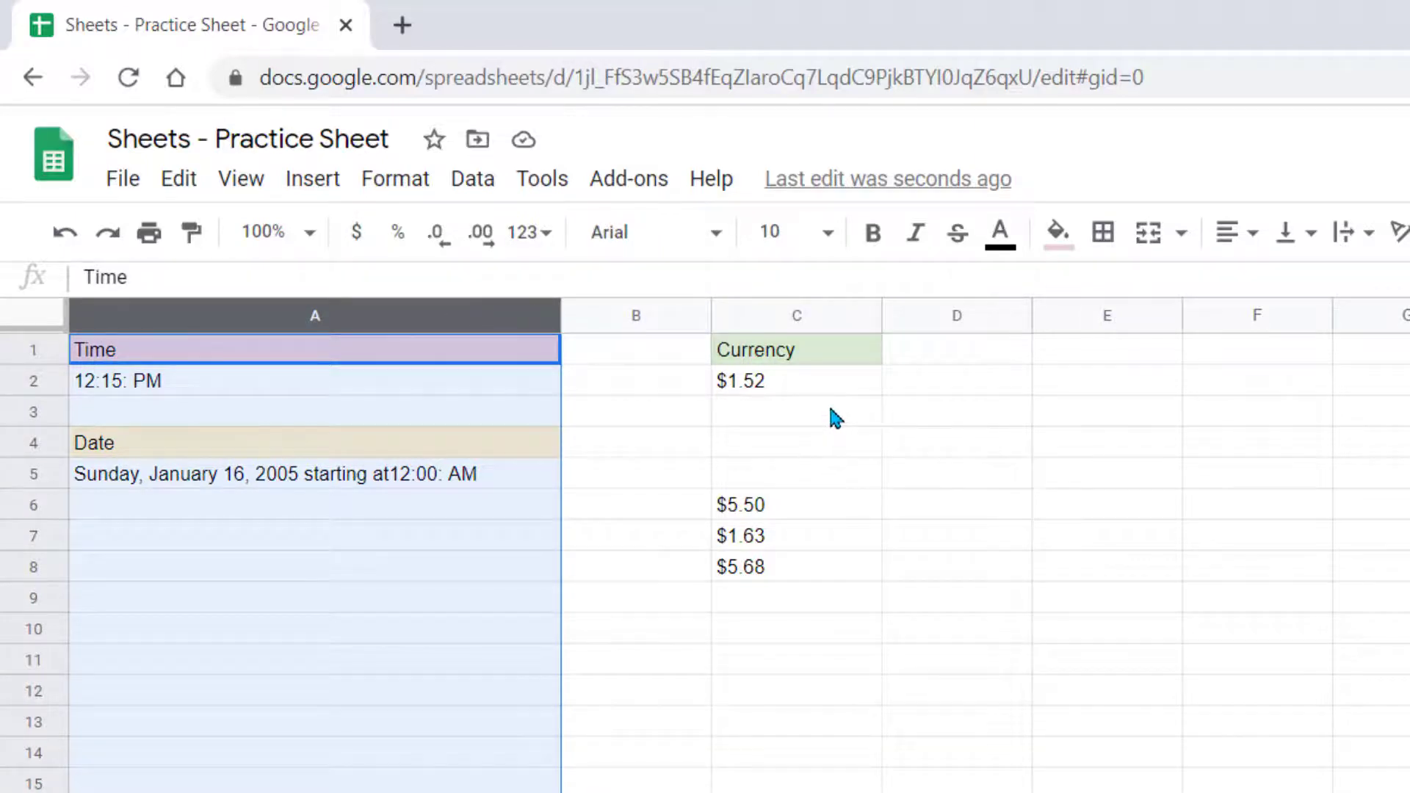
drag(830, 409, 834, 482)
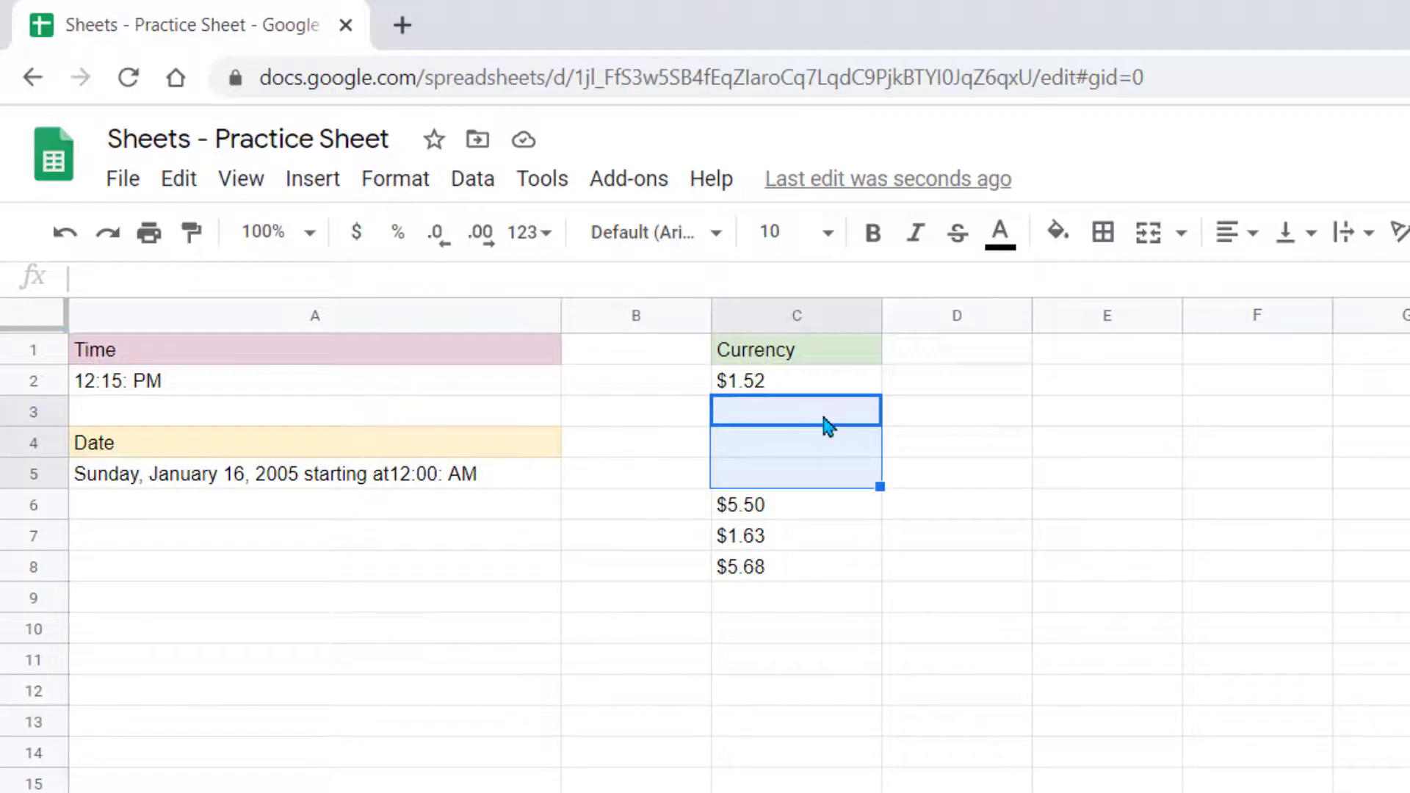
- Delete the empty cells C3:C5 shifting up, so $5.50, $1.63 and $5.68 return below $1.52
drag(844, 629, 845, 659)
drag(825, 422, 850, 478)
right_click(845, 469)
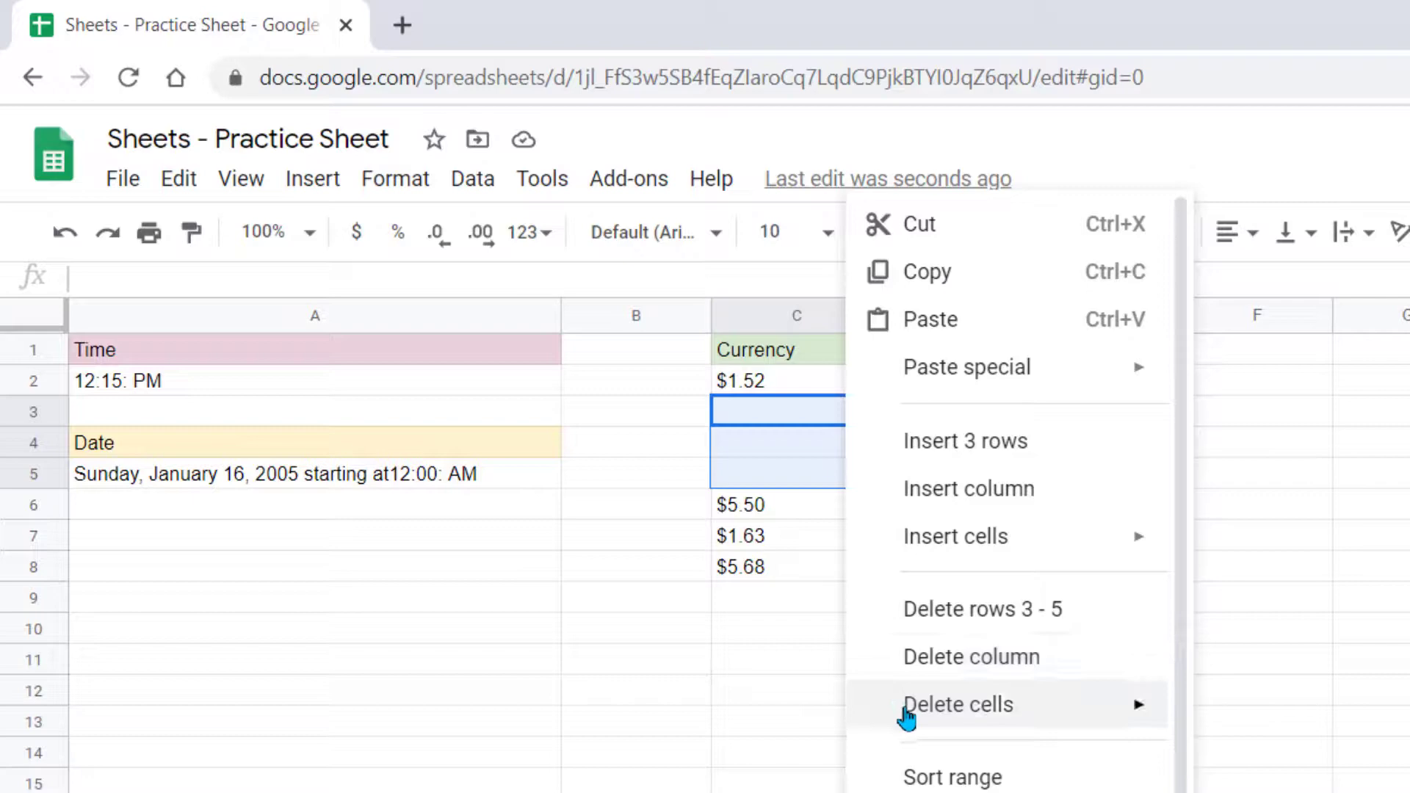
mouse_move(907, 721)
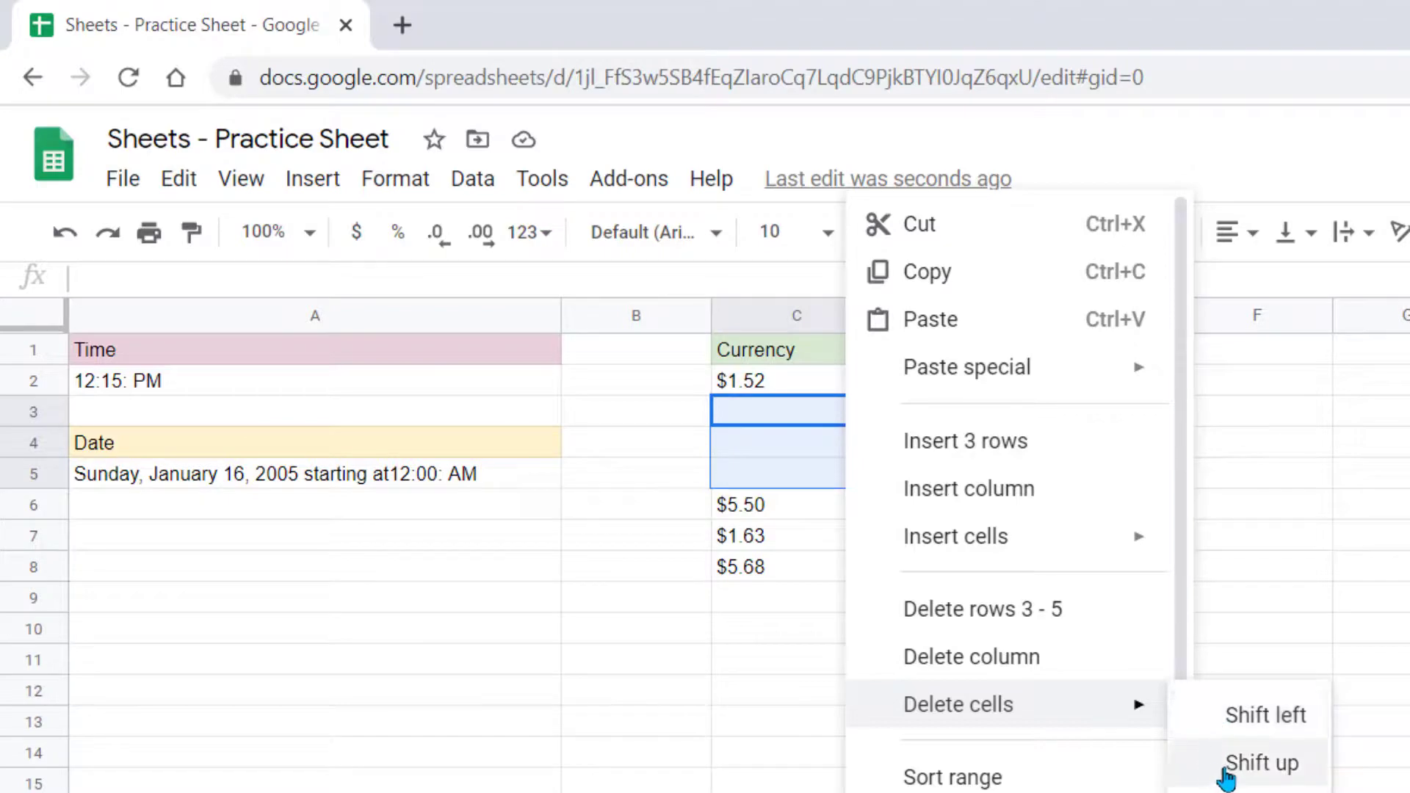
click(1260, 763)
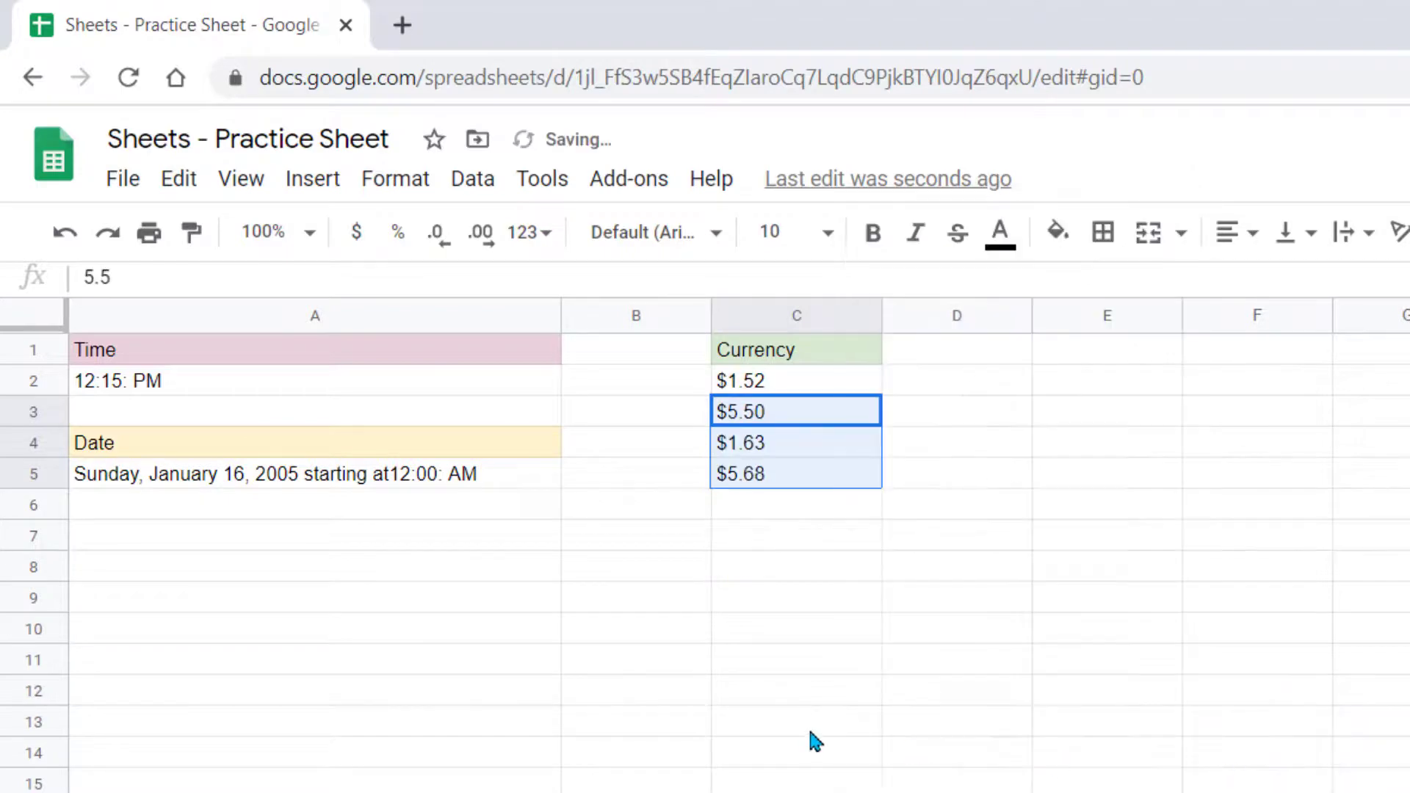
drag(809, 733, 808, 753)
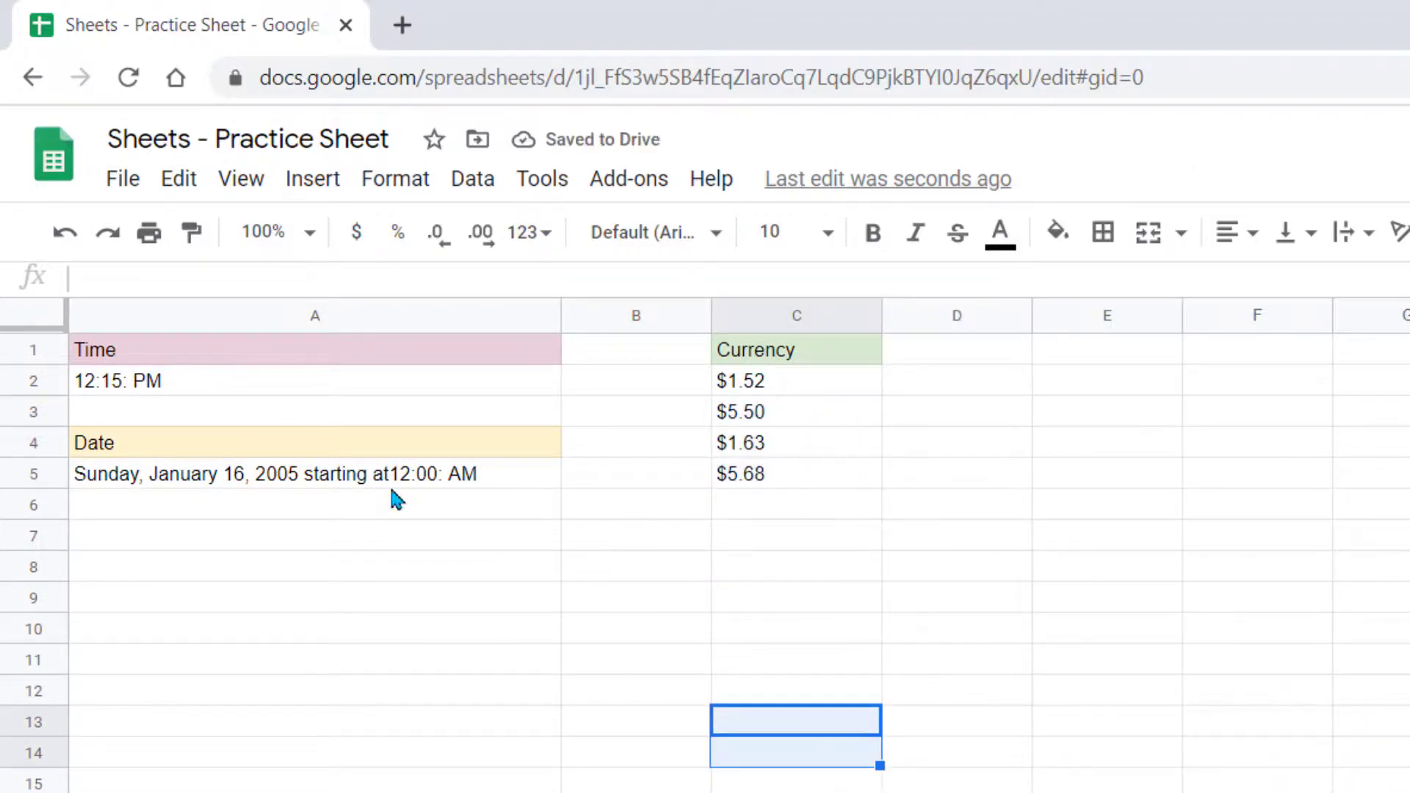
click(456, 321)
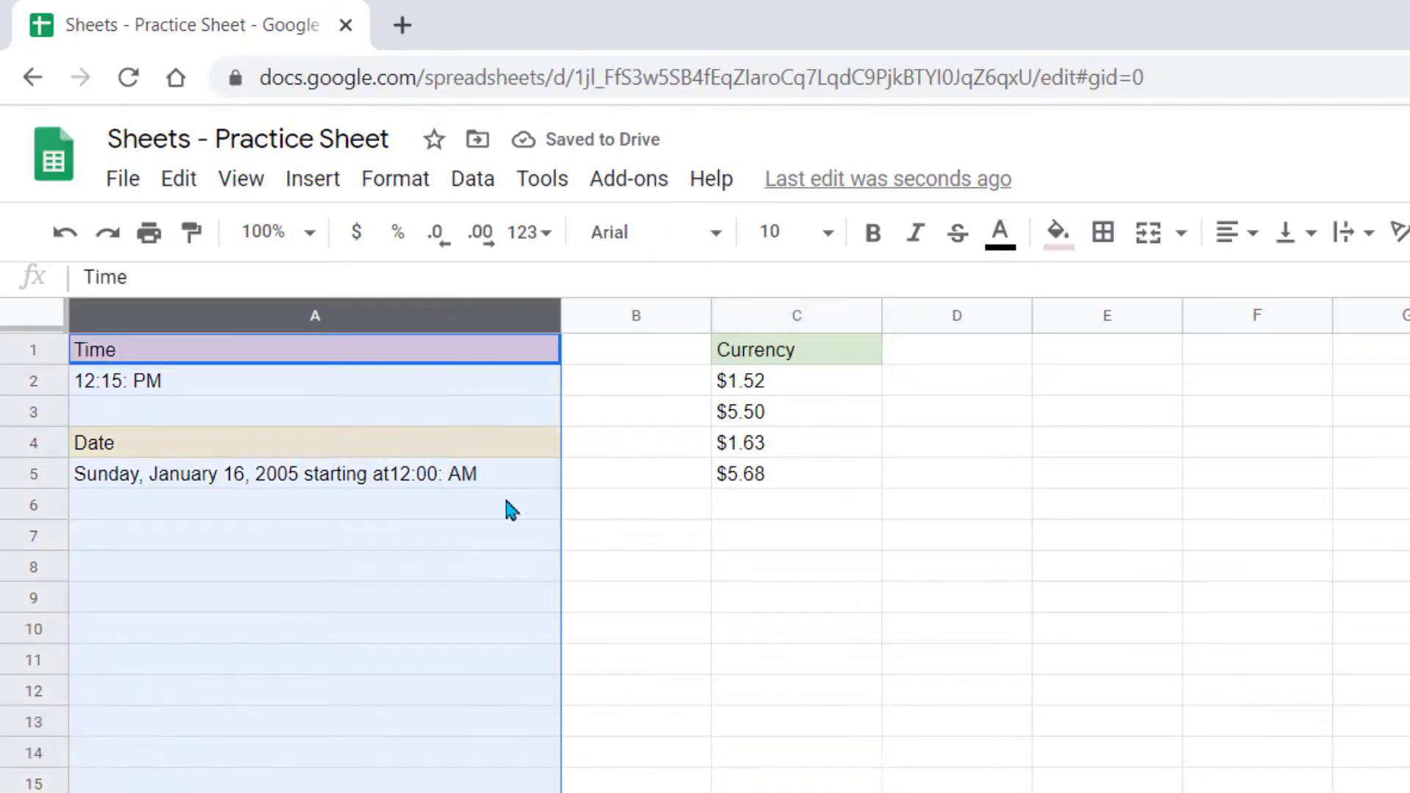